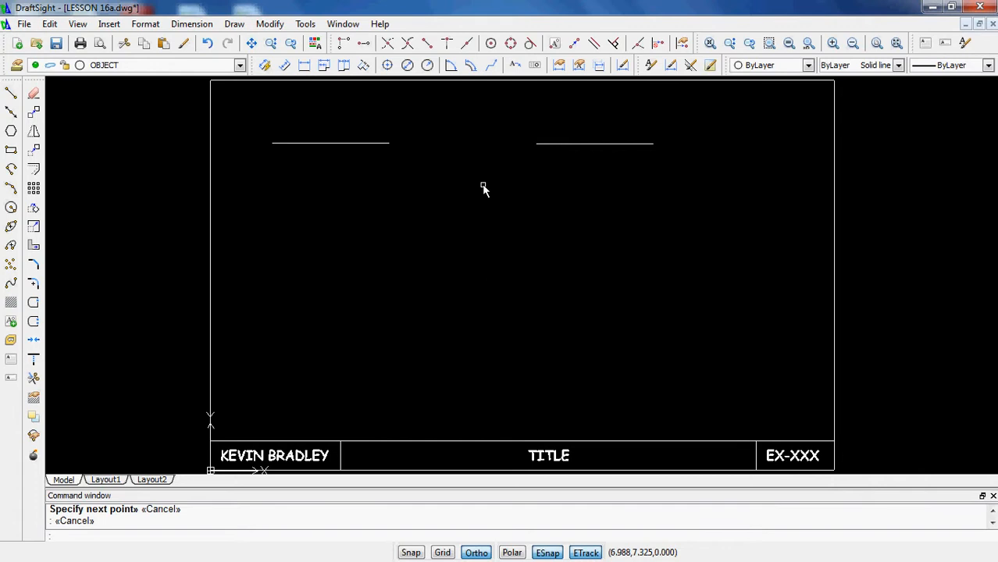
Look through the drafting style options, including the dimension section, and close them without changes
key("Return")
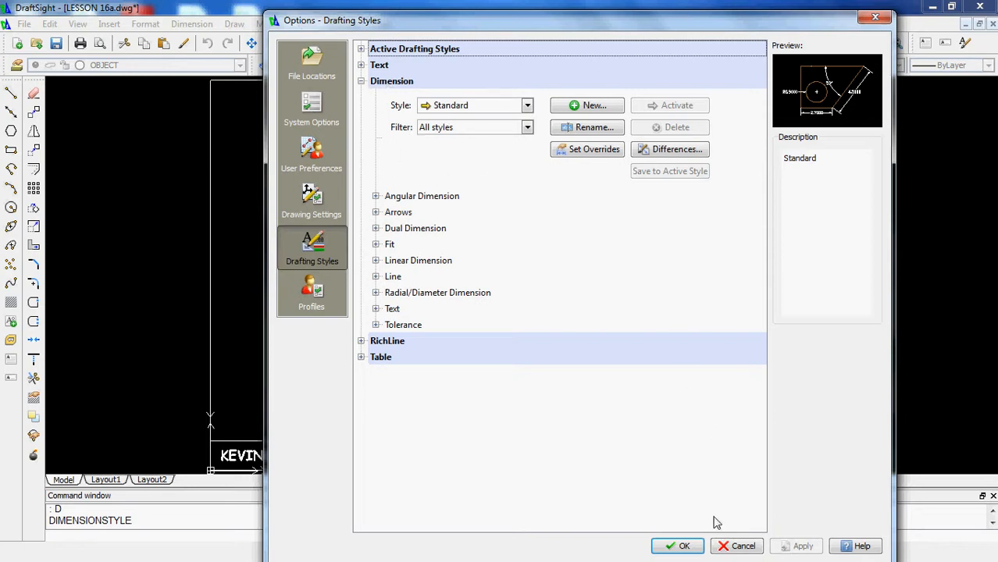
left_click(741, 547)
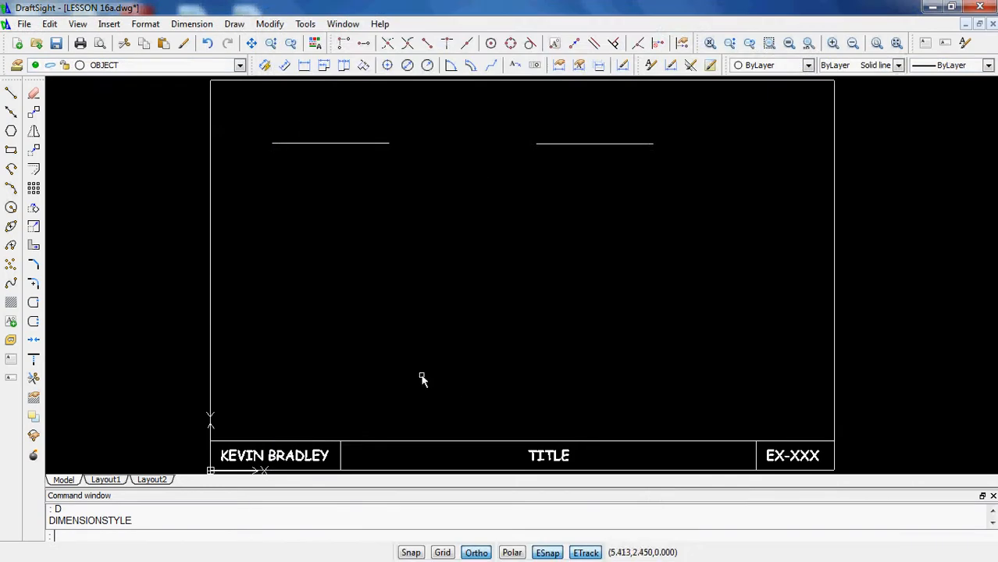
left_click(306, 23)
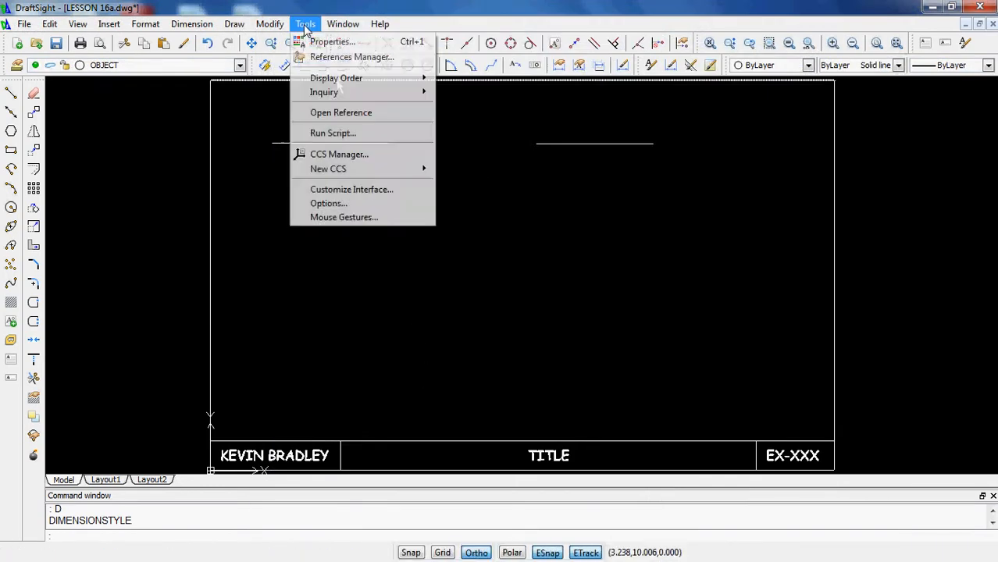
left_click(320, 204)
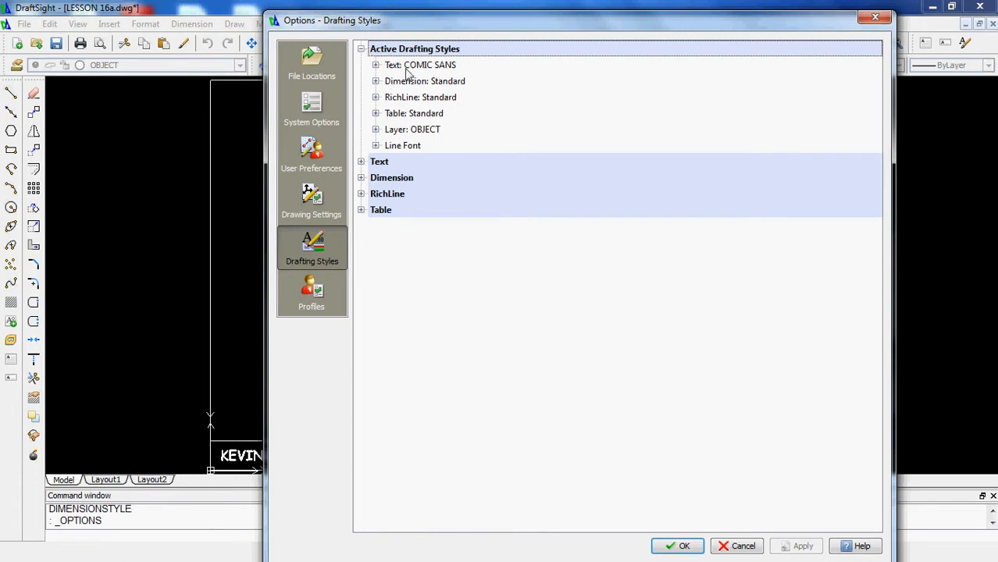
left_click(361, 178)
left_click(361, 179)
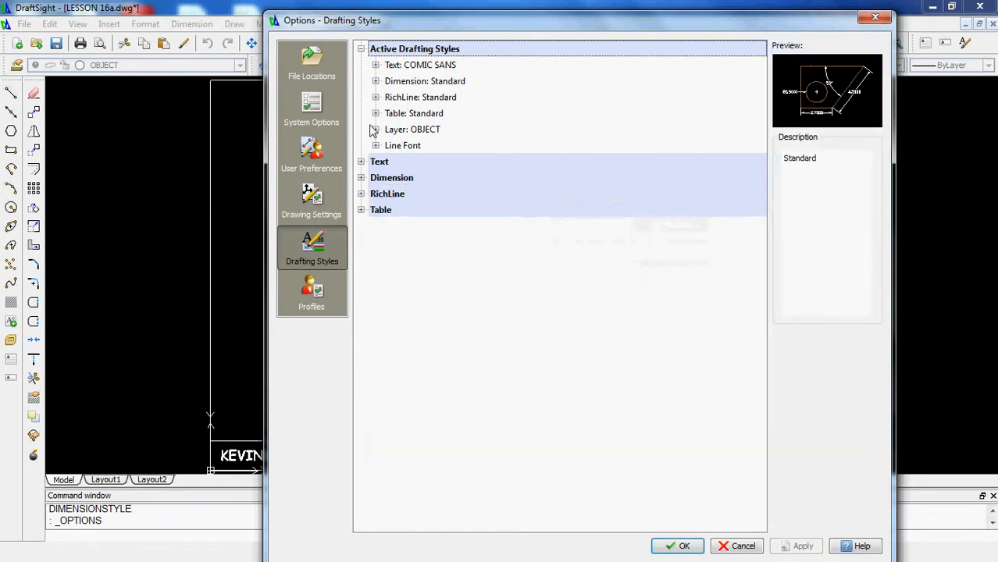
left_click(363, 49)
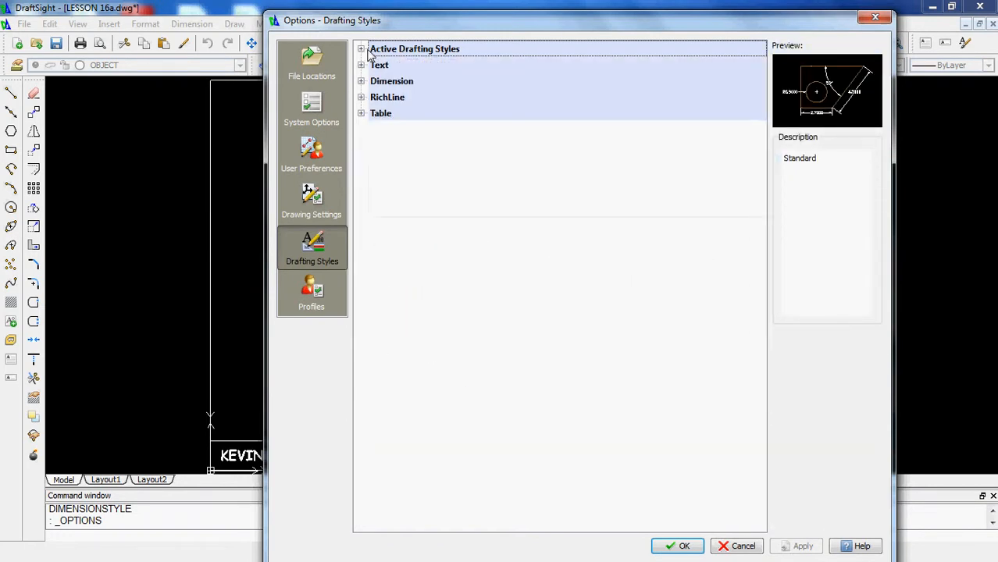
left_click(875, 16)
Review which dimension styles are available in the dimension style settings and close the settings
type("D")
key("Return")
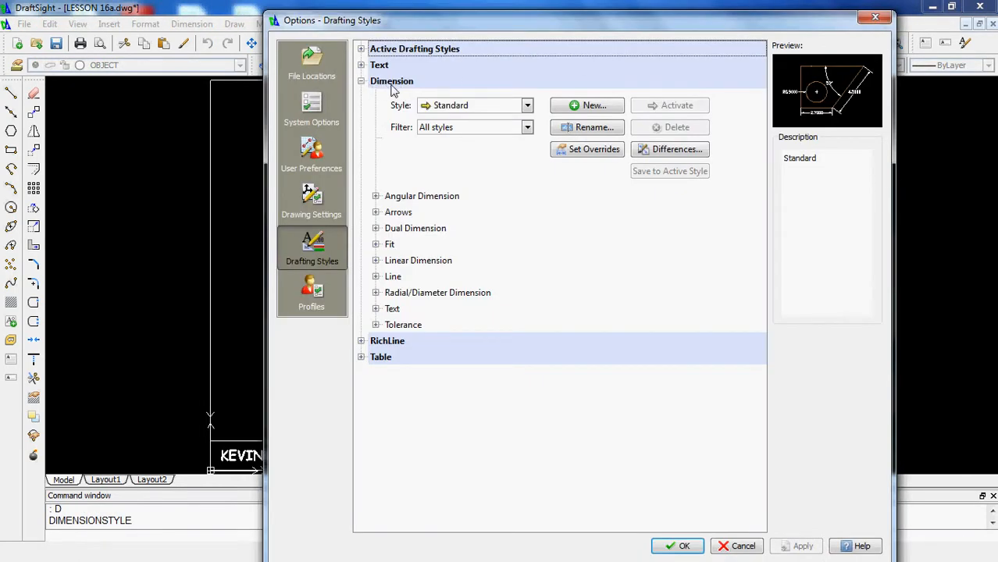
left_click(528, 107)
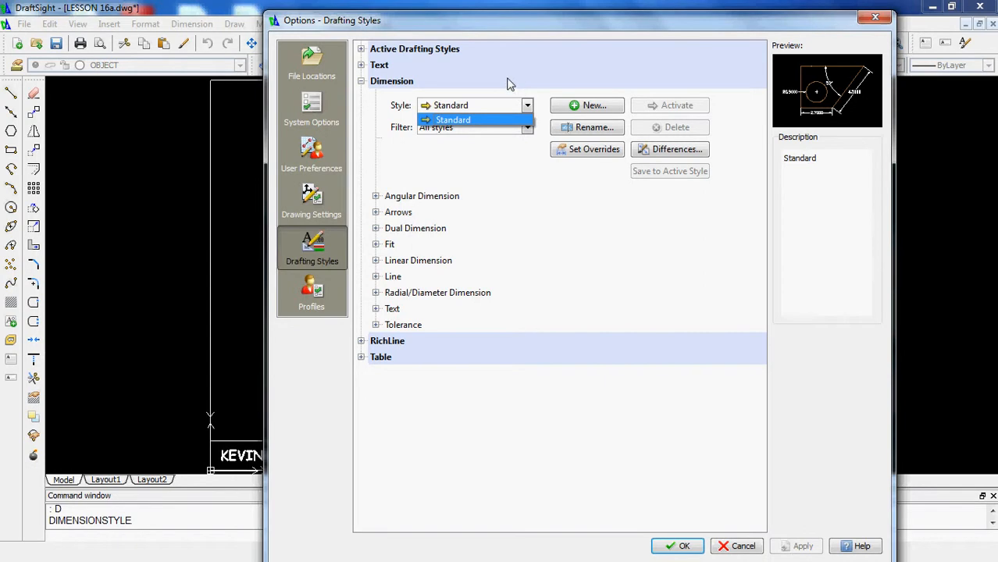
left_click(508, 190)
left_click_drag(526, 29, 651, 19)
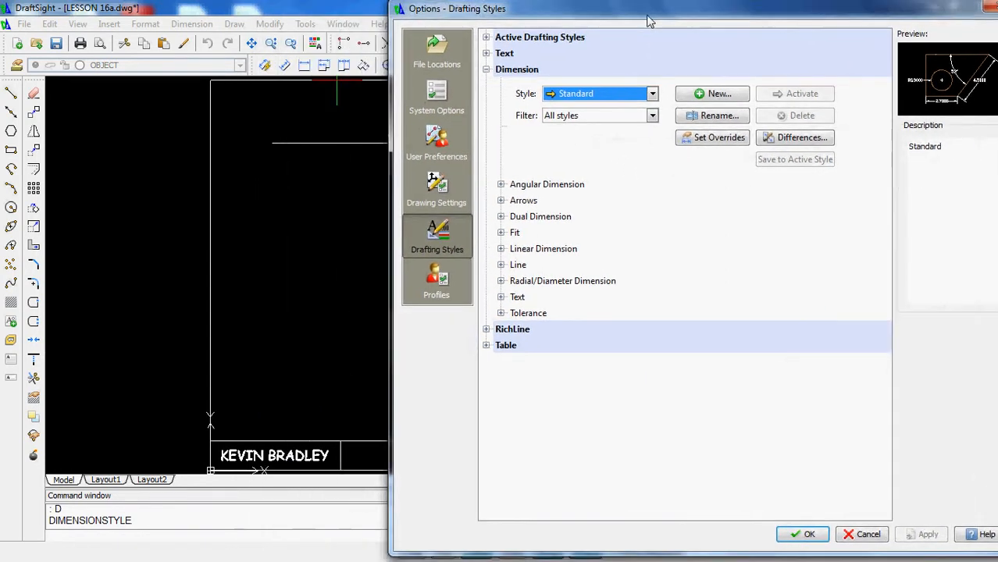
left_click(811, 537)
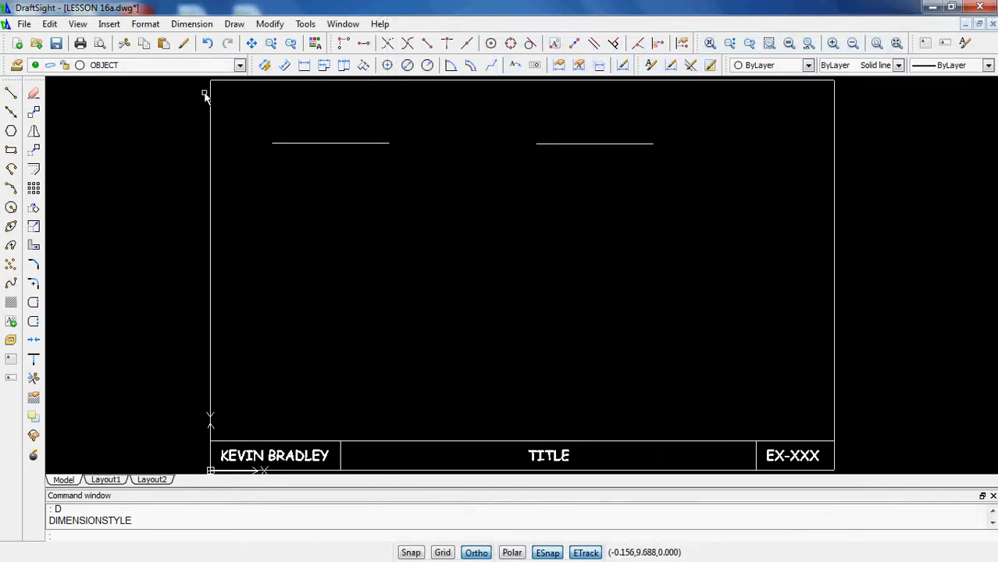
Add a linear dimension between the endpoints of the left horizontal line, placing it below the line
left_click(272, 143)
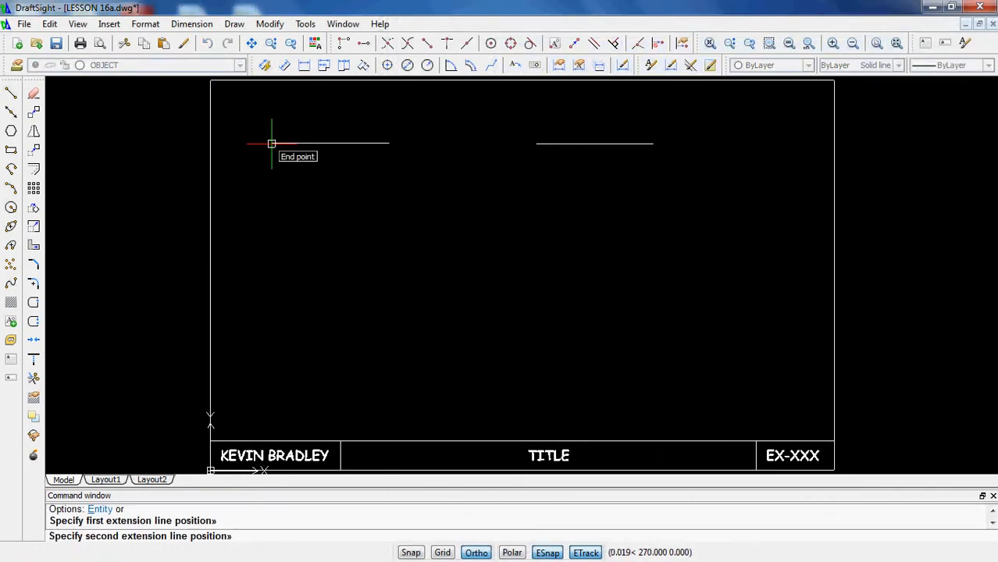
left_click(389, 143)
left_click(380, 189)
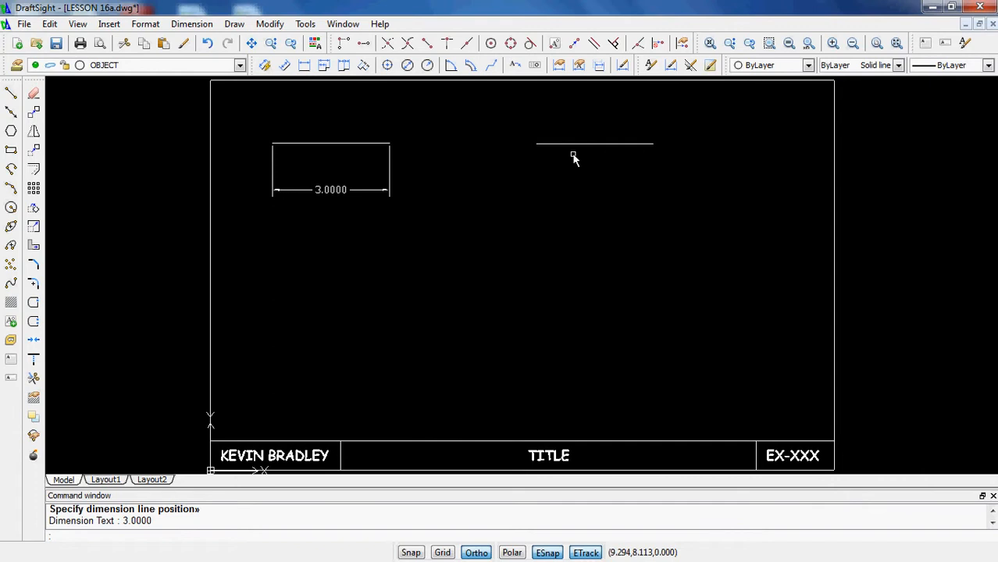
Create a new dimension style named CLASS STYLE, based on Standard and applied to All Dimensions
type("D")
key("Return")
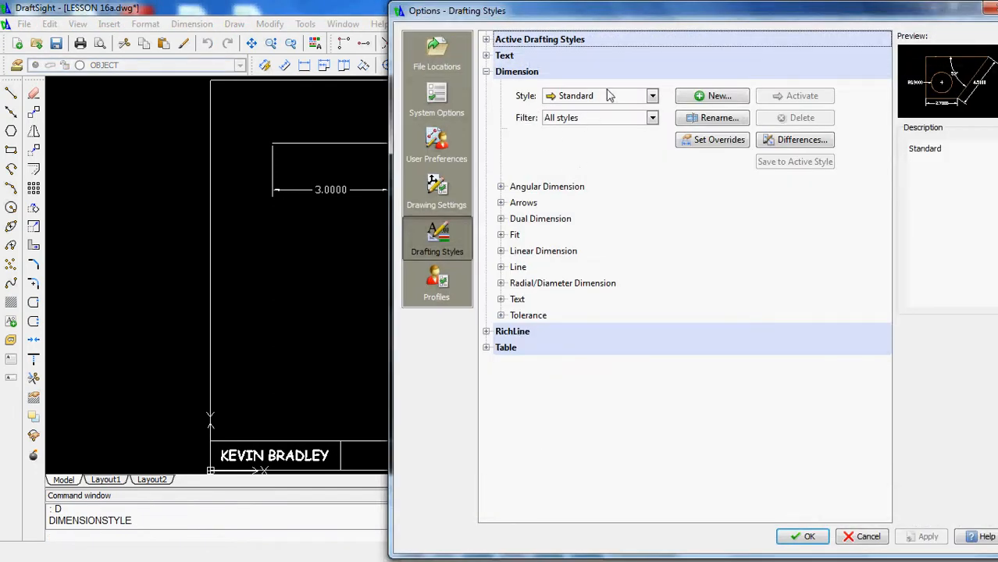
left_click(697, 96)
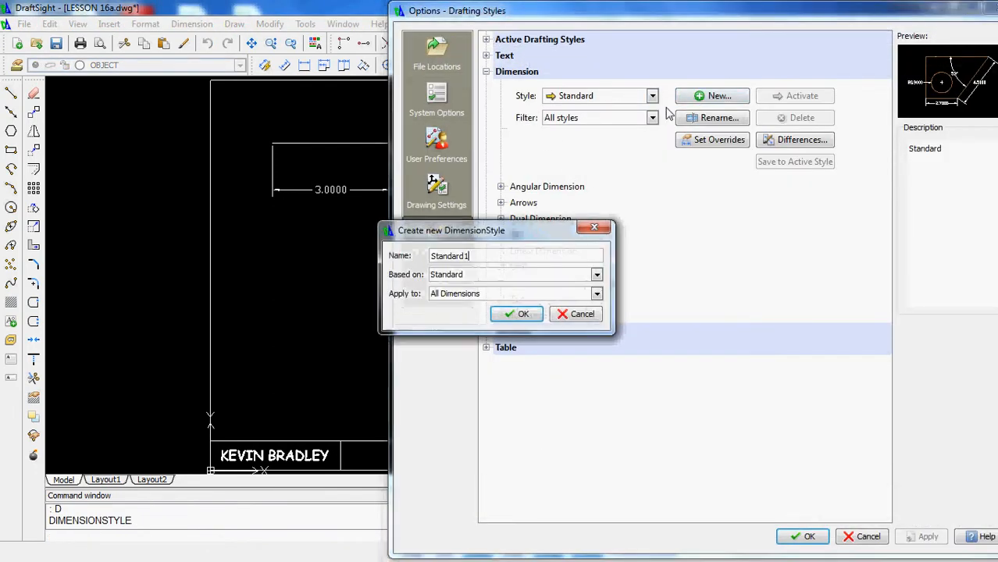
left_click(471, 257)
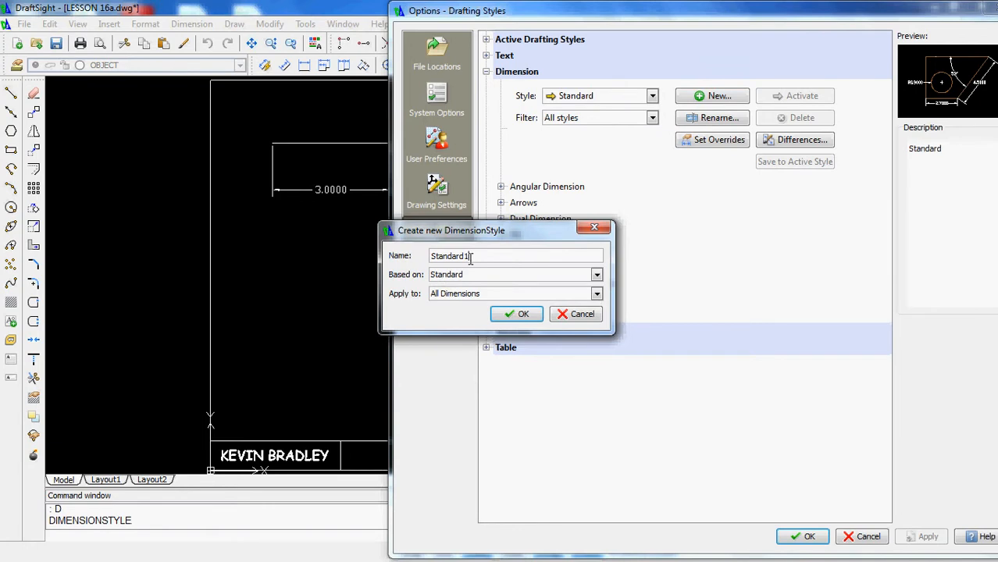
double_click(482, 256)
type("CLASS STYLE")
left_click(474, 295)
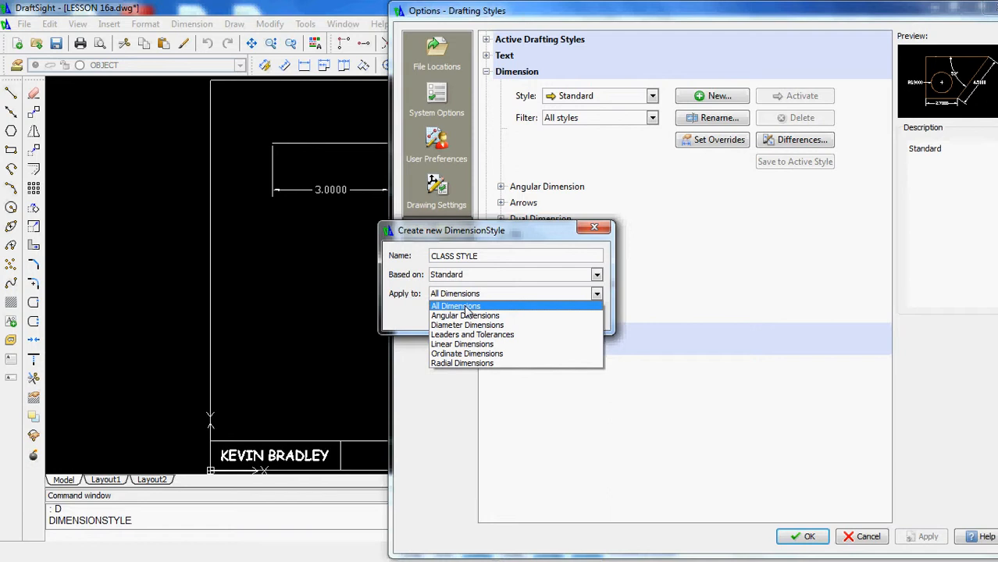
left_click(461, 308)
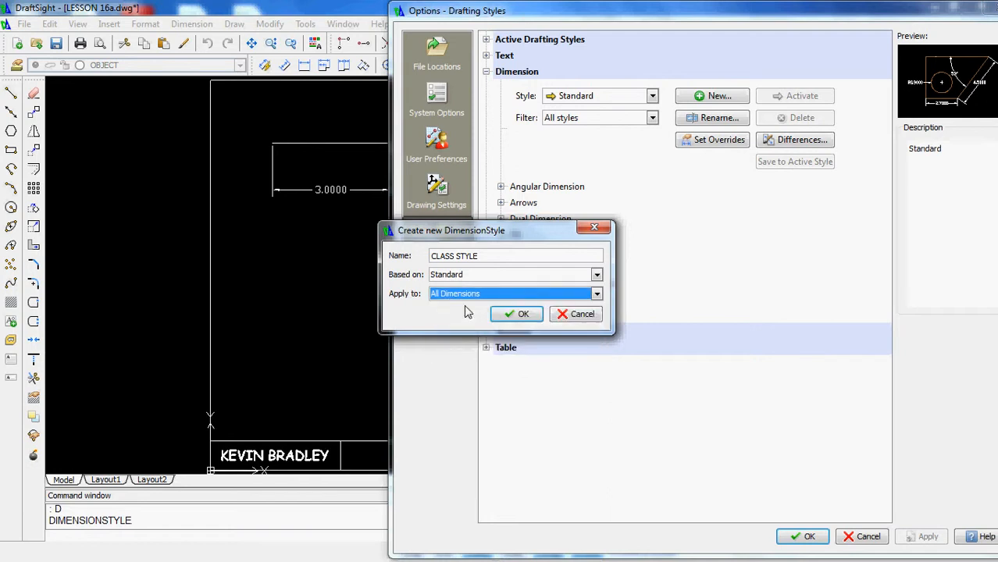
left_click(516, 314)
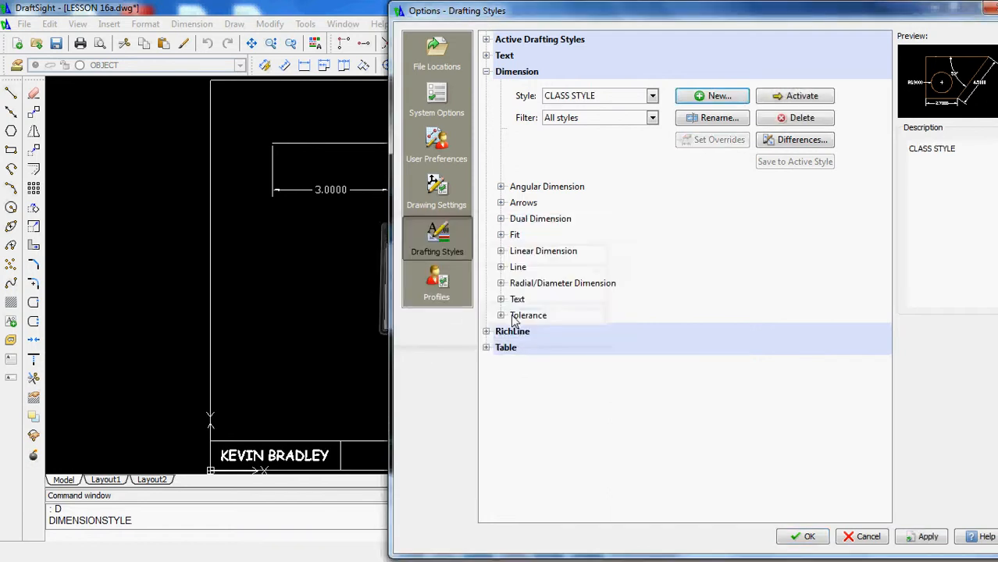
For CLASS STYLE, set the linear dimension format to Decimal and its precision to 0.000
left_click(598, 97)
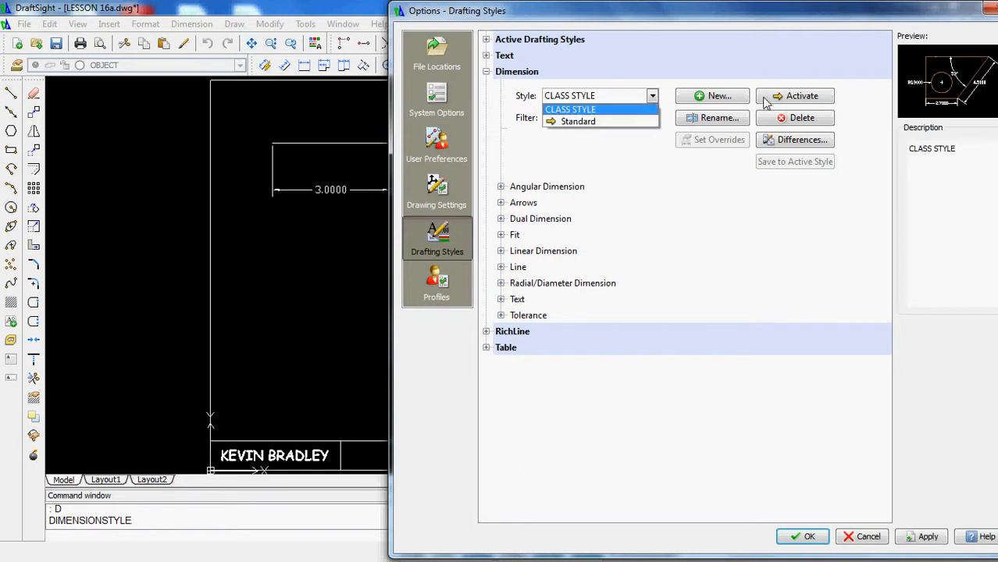
left_click(574, 111)
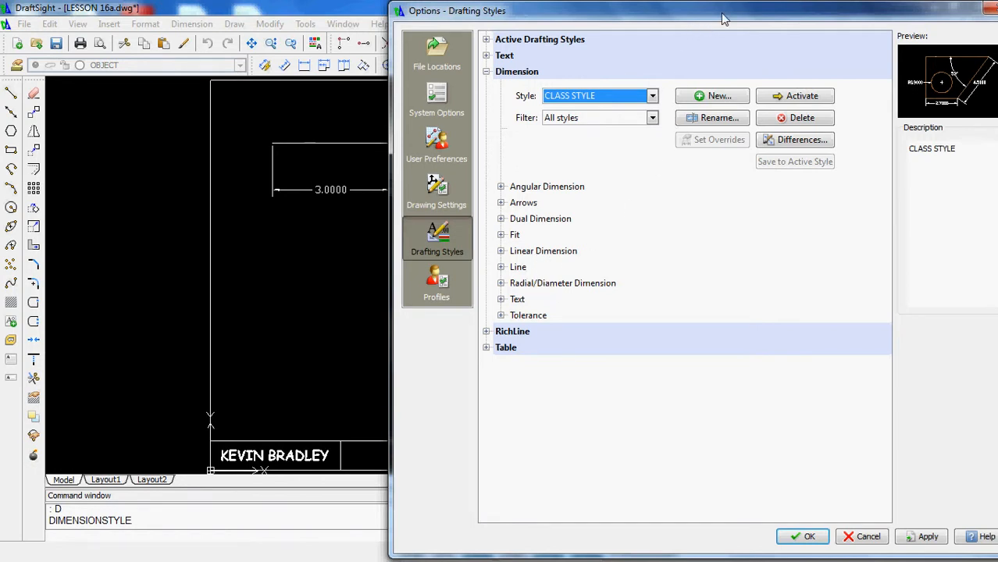
left_click_drag(714, 16, 610, 20)
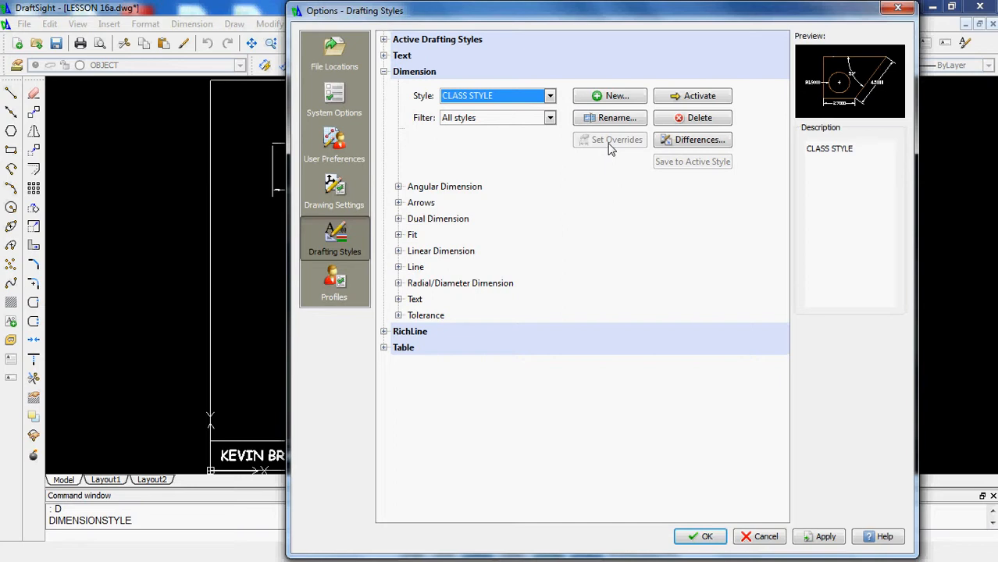
left_click(399, 251)
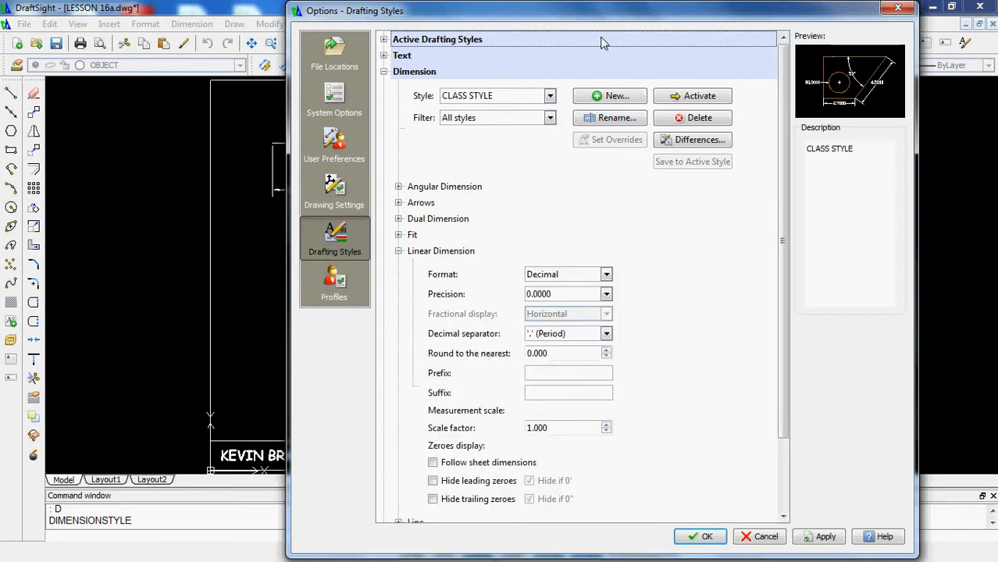
left_click(575, 278)
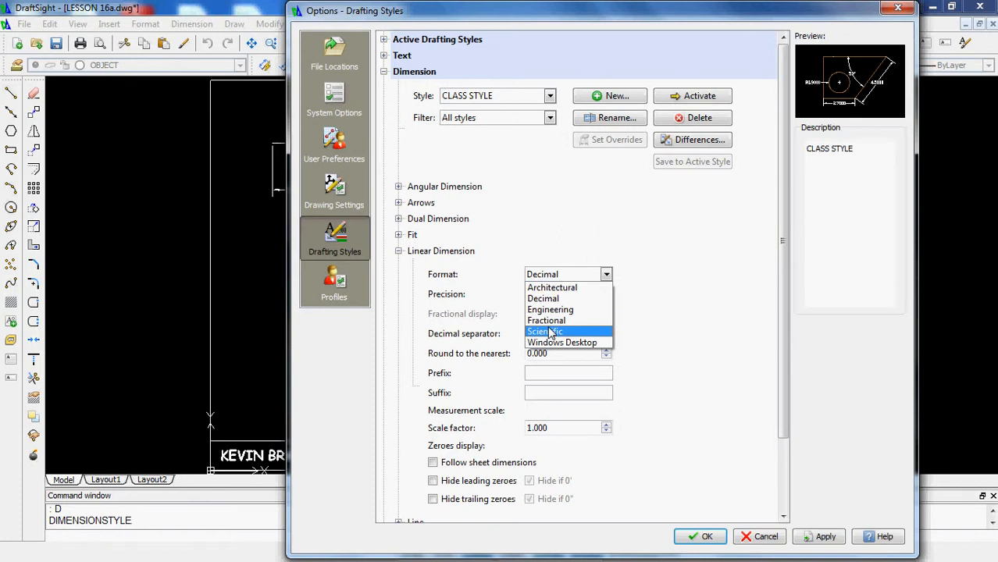
left_click(551, 299)
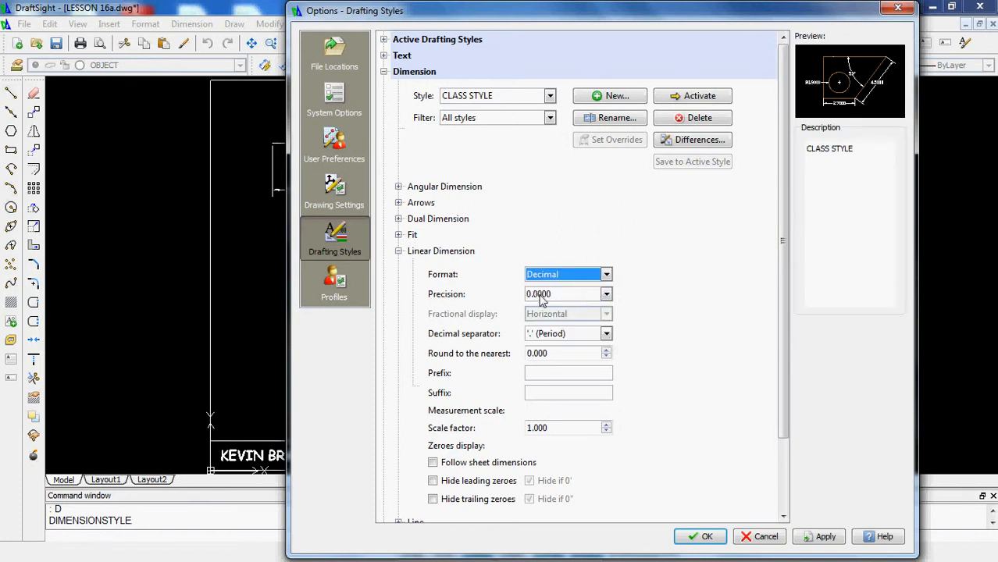
left_click(571, 301)
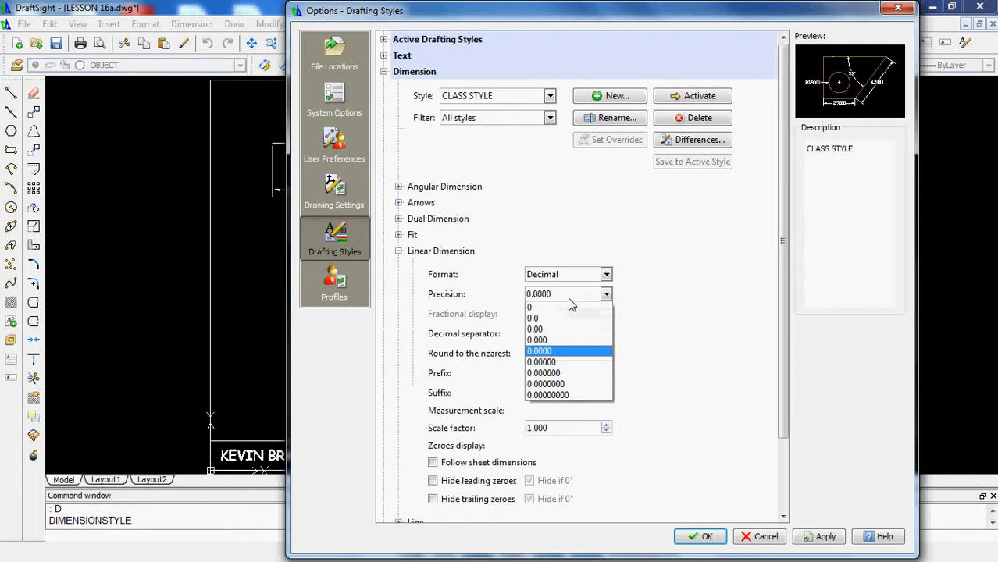
left_click(556, 340)
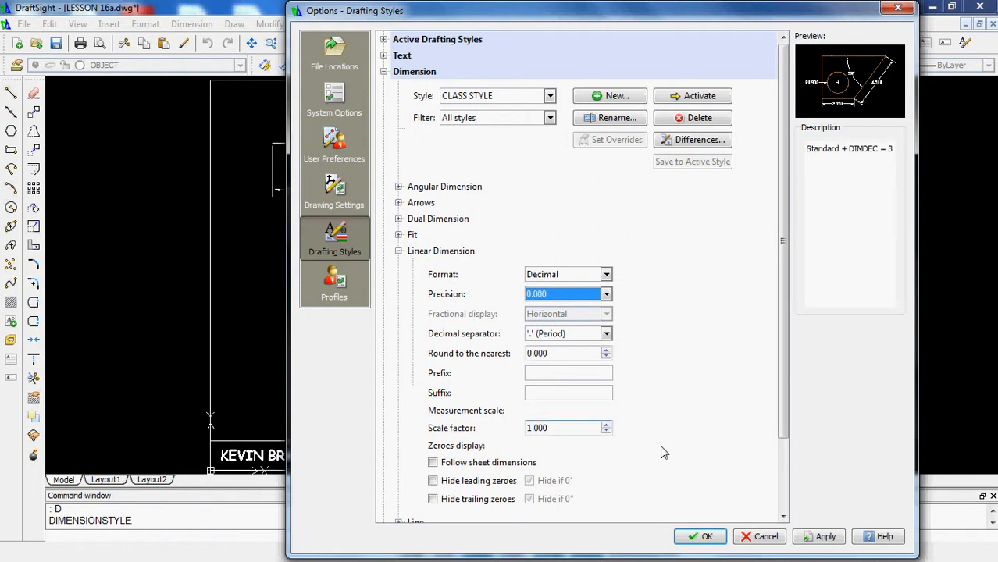
Try hiding leading zeroes and trailing zeroes for linear dimensions, switching each option back off
left_click_drag(784, 375, 791, 421)
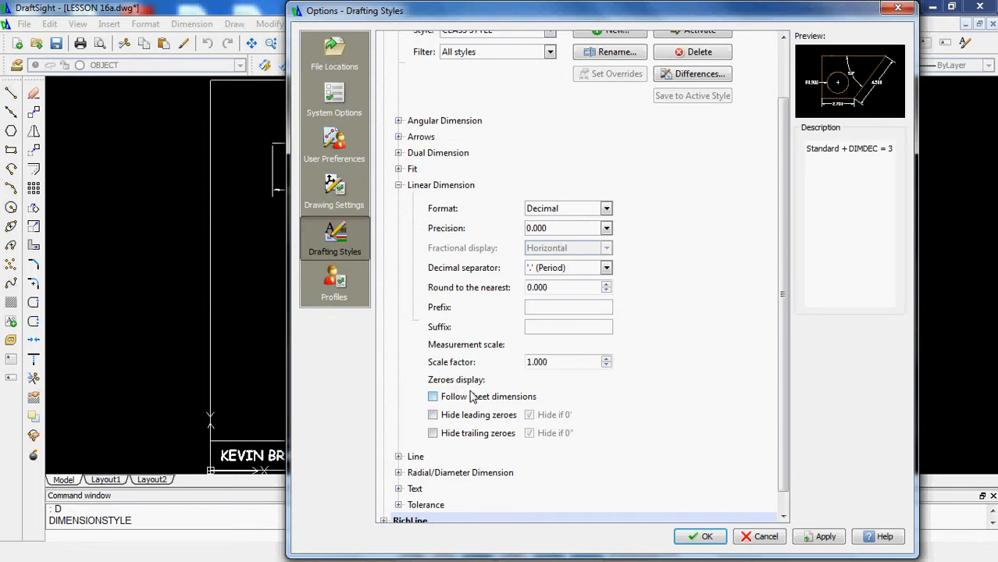
left_click(433, 416)
left_click(433, 416)
left_click(434, 416)
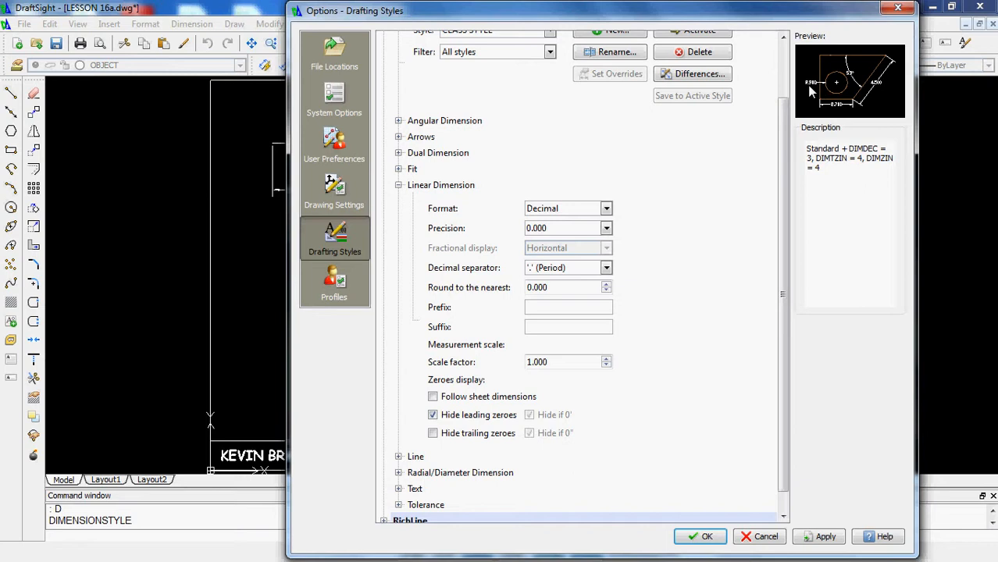
left_click(432, 415)
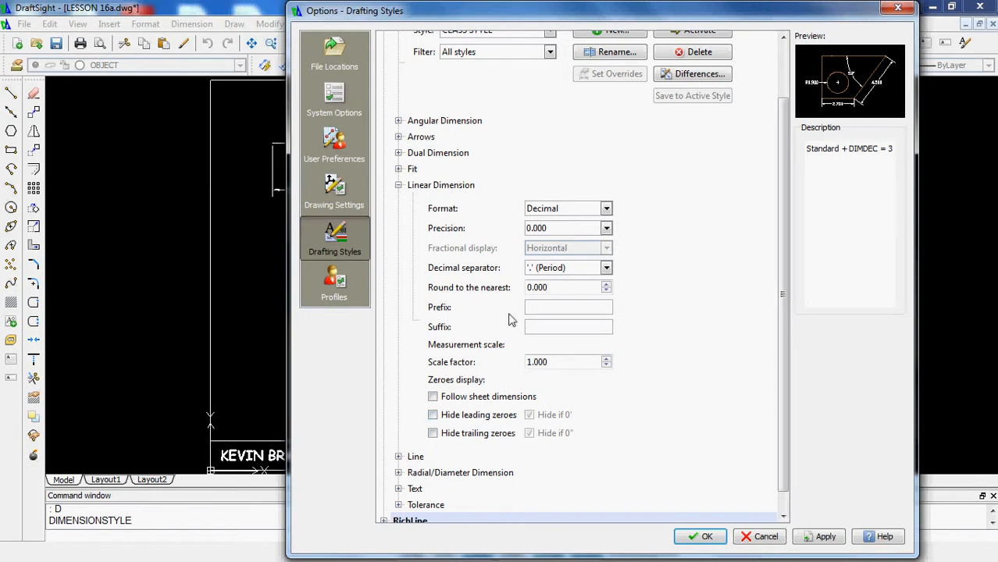
left_click(433, 434)
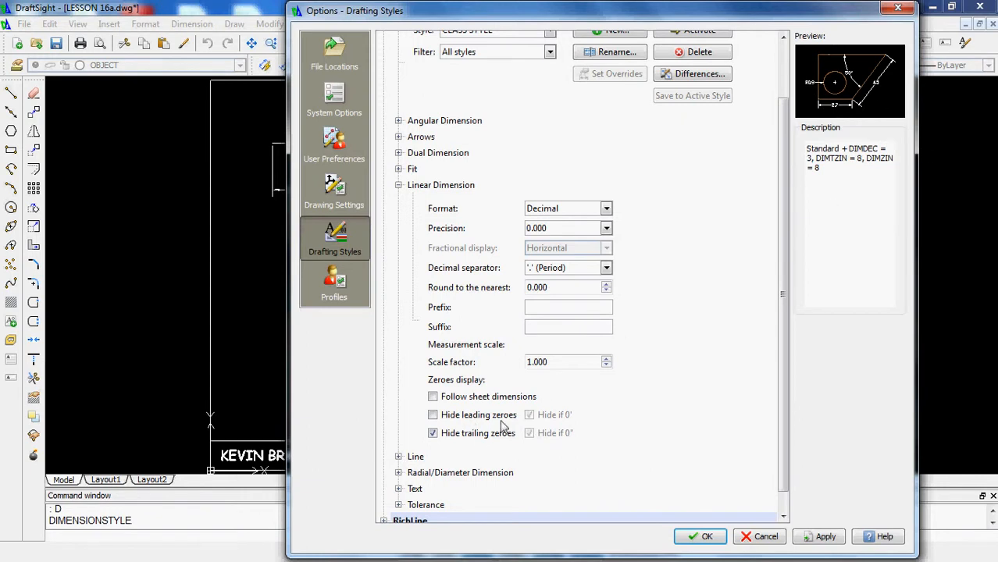
left_click(433, 434)
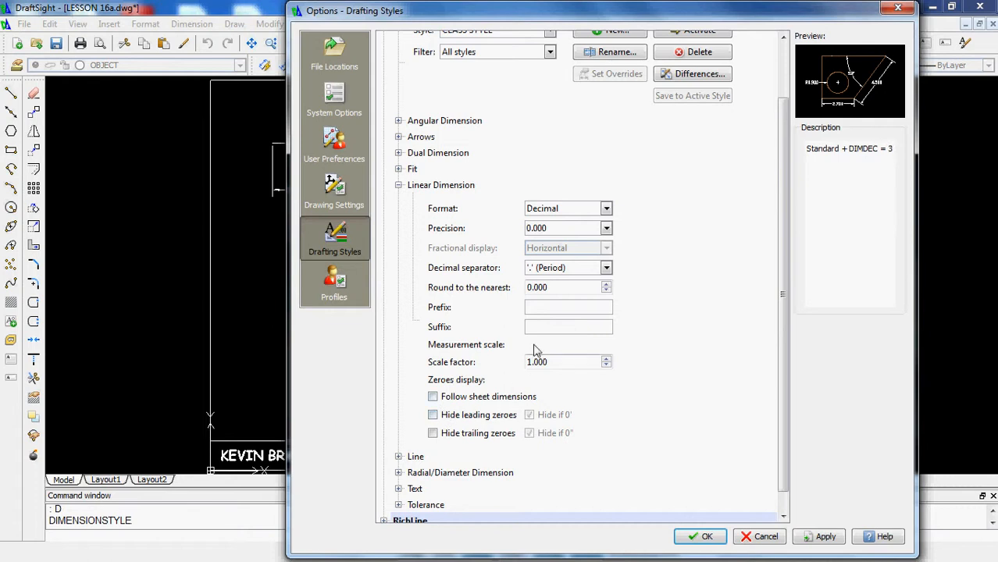
Set the dimension line offset of CLASS STYLE to 0.5 in the dimension line settings
left_click(399, 187)
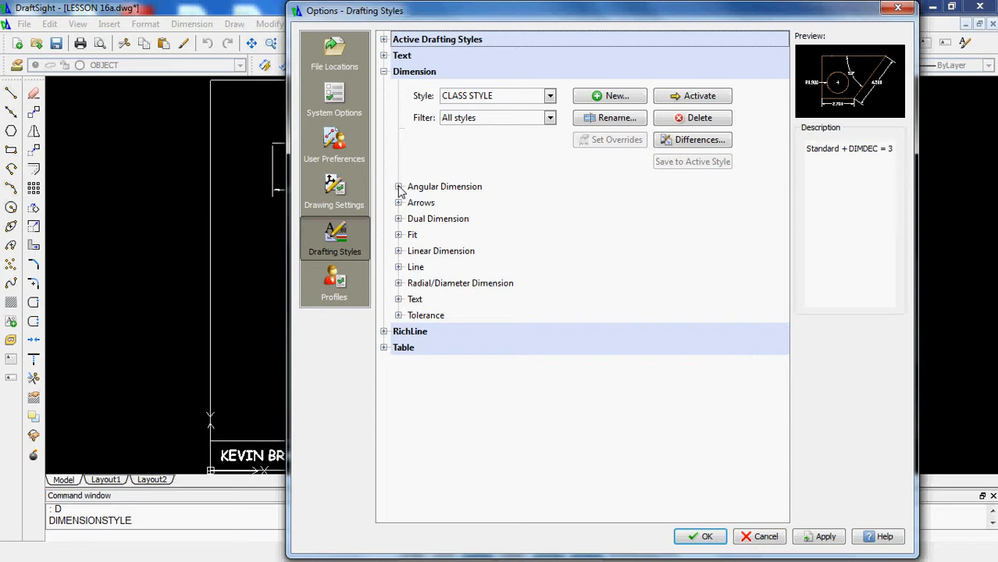
left_click(400, 268)
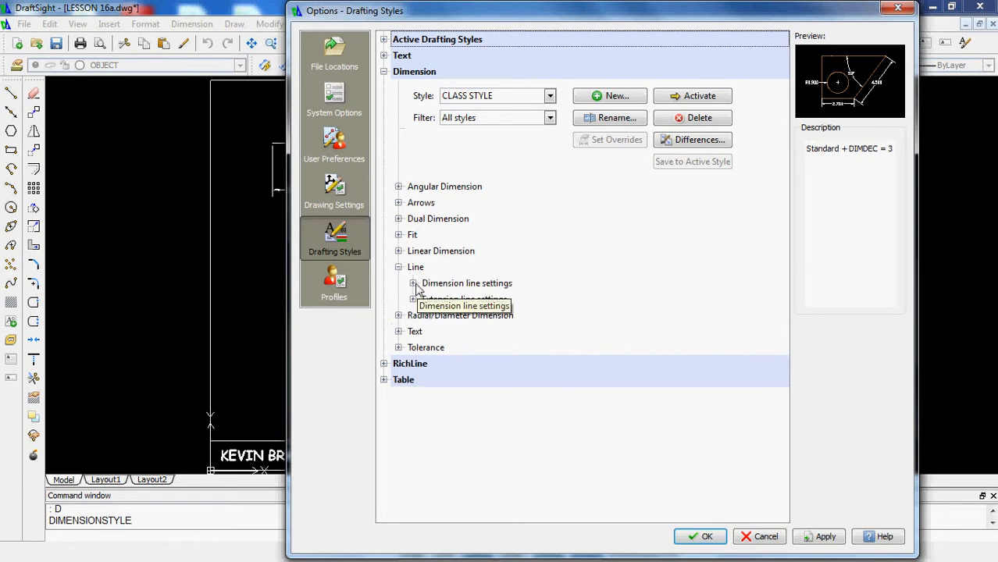
left_click(415, 284)
scroll(596, 361, "down", 1)
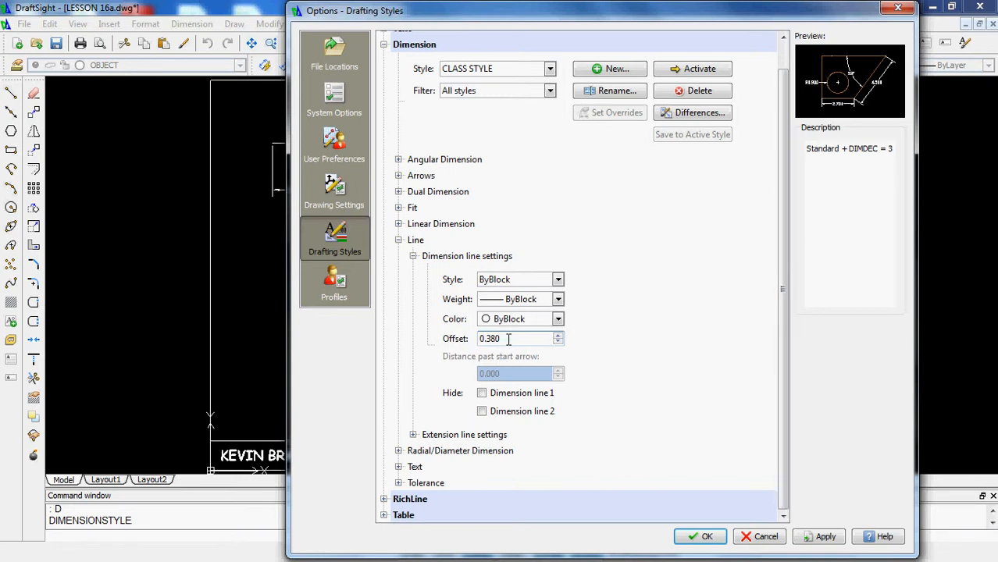
key("BackSpace")
key("BackSpace")
key("BackSpace")
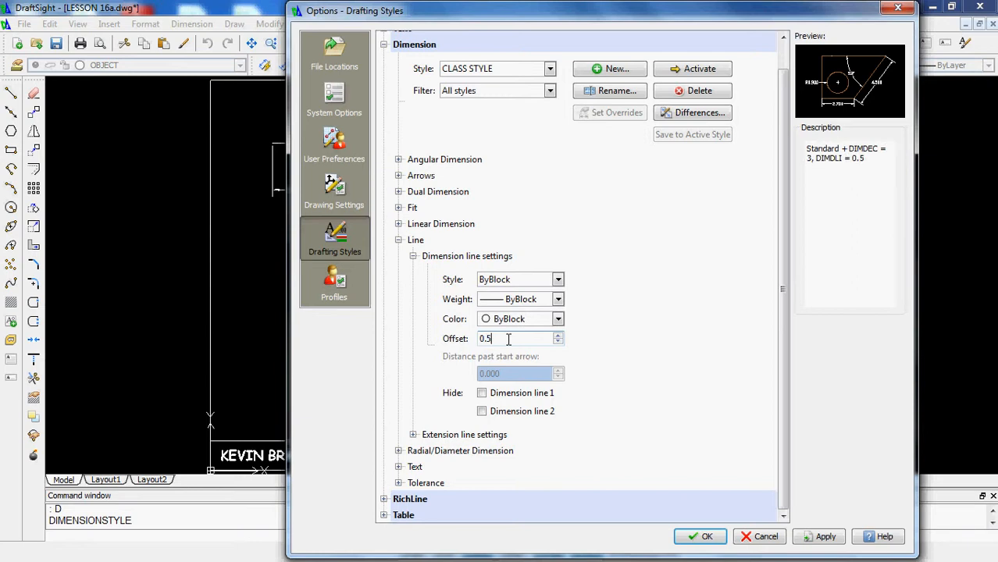
Complete the dimension line offset entry of CLASS STYLE as 0.5
type("5")
key("Tab")
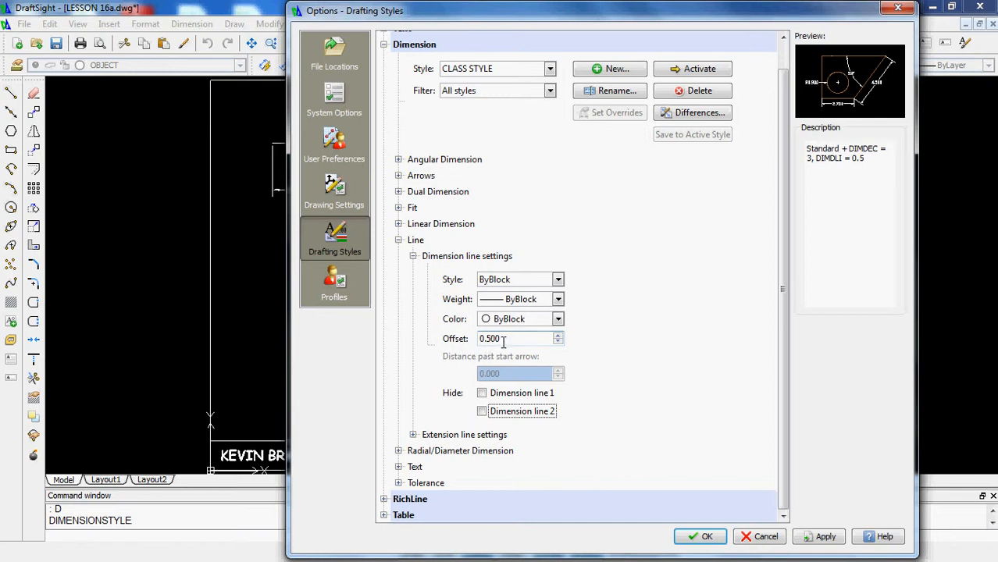
Try hiding dimension line 1 in the dimension line settings, switching the option back off
left_click(482, 394)
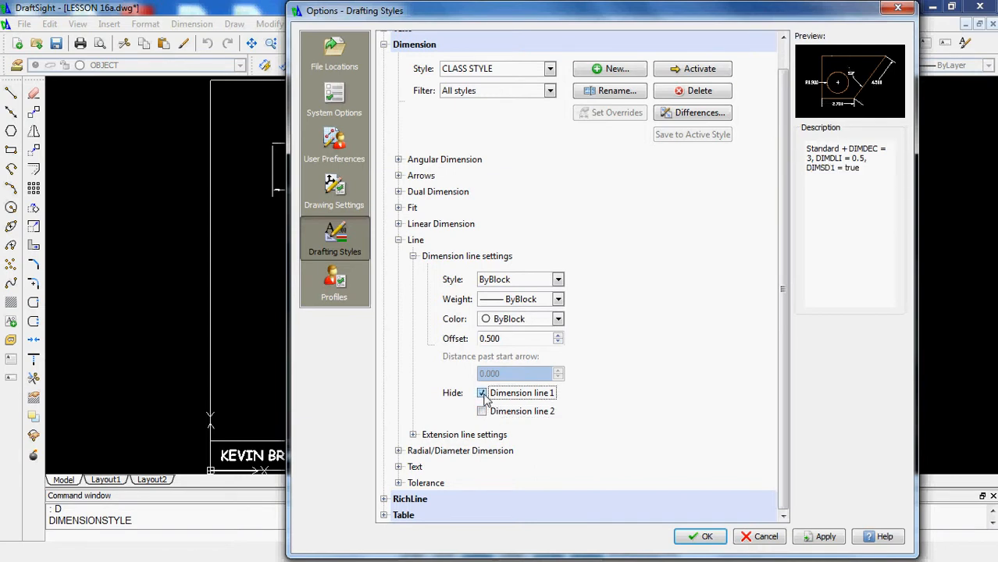
left_click(482, 394)
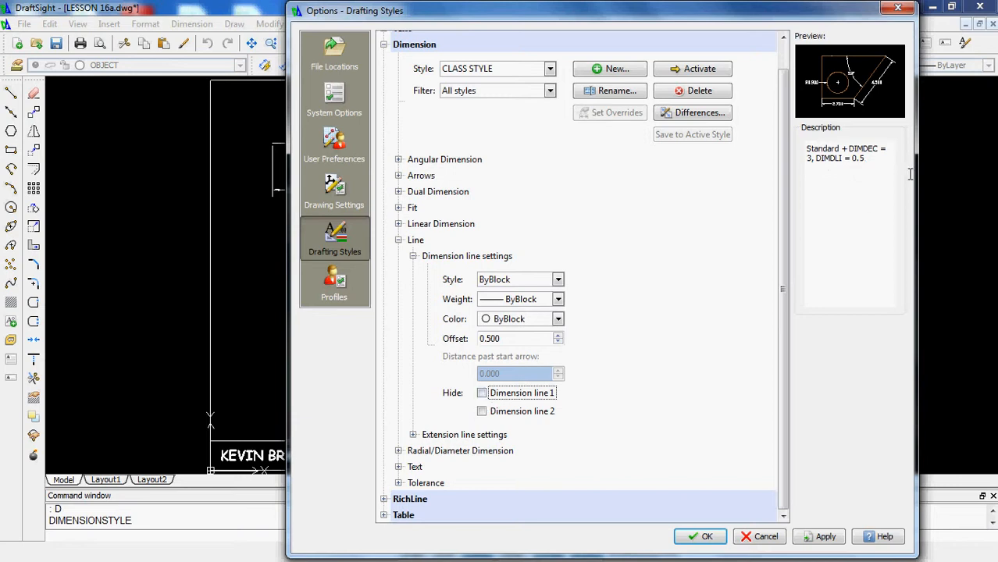
left_click(482, 393)
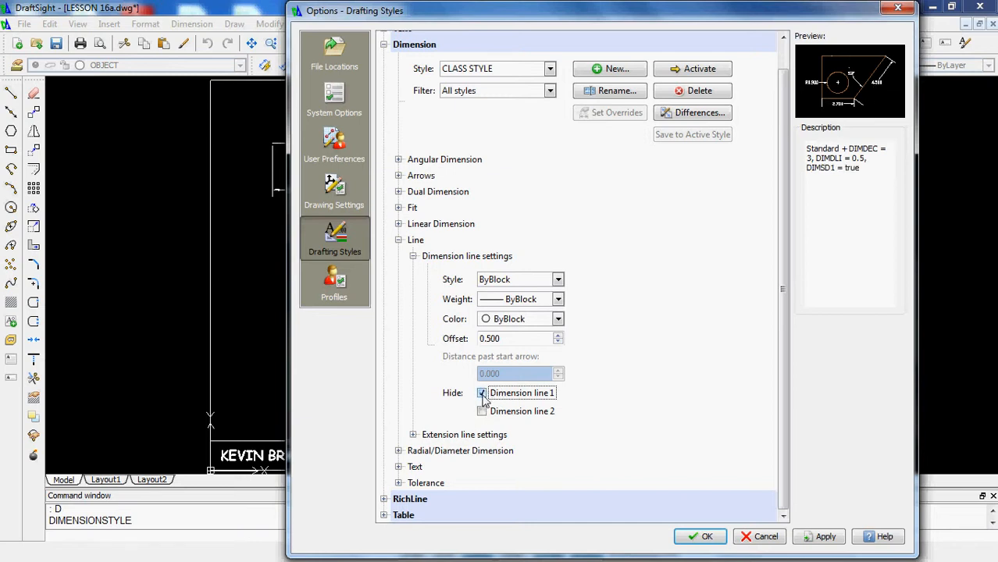
left_click(482, 394)
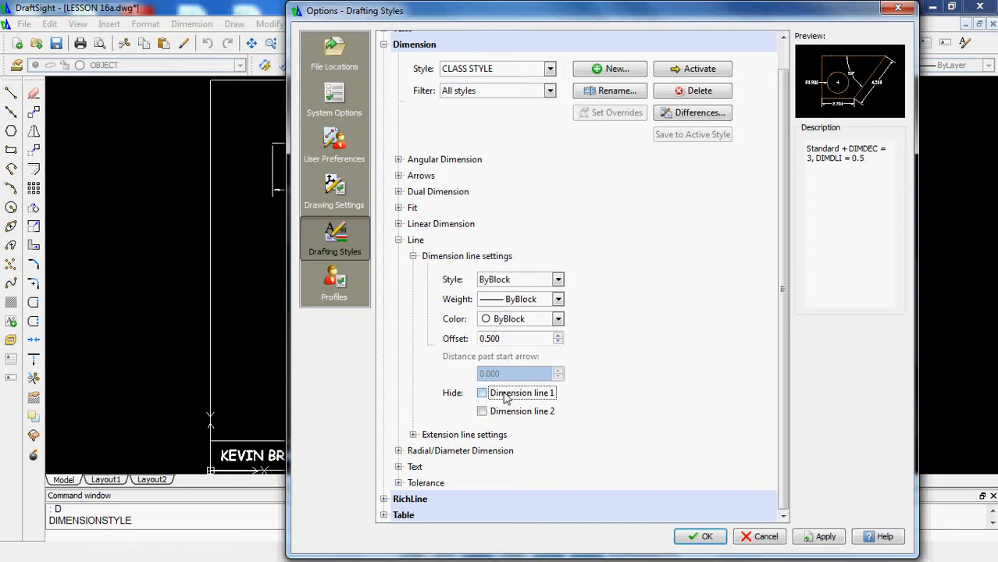
left_click(413, 257)
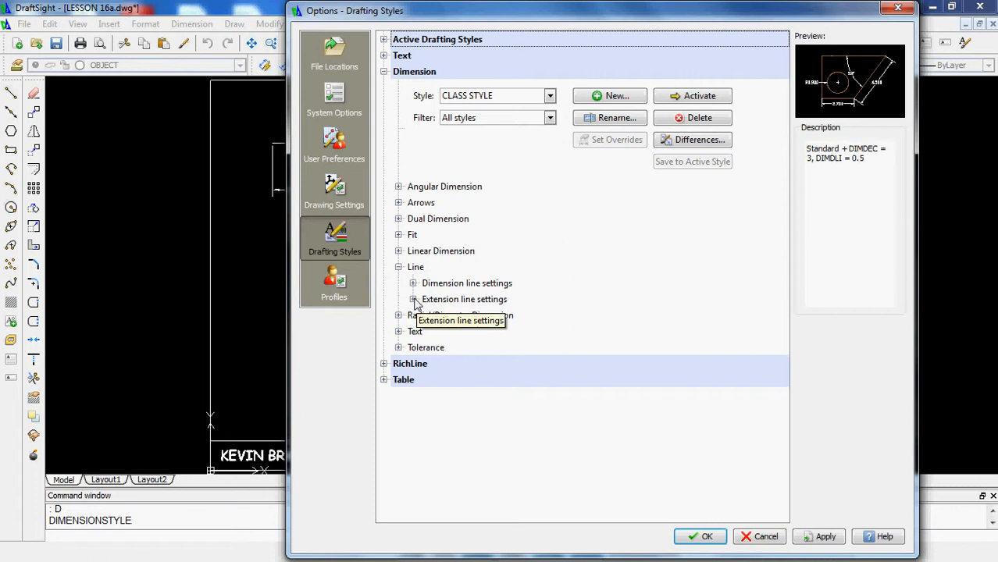
Set the distance that extension lines reach past the dimension lines to 0.125 for CLASS STYLE
left_click(414, 300)
scroll(616, 355, "down", 3)
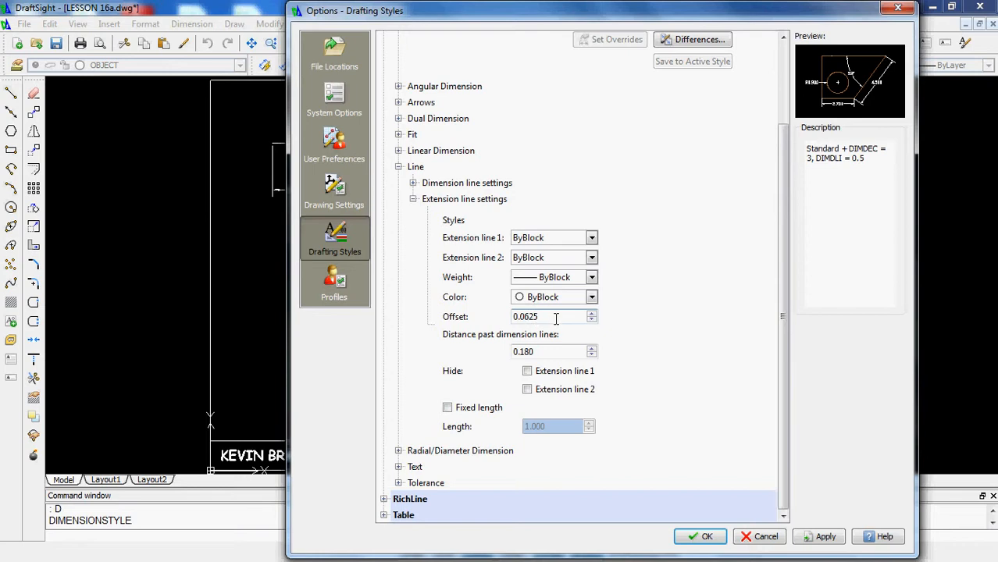
left_click(538, 316)
key("BackSpace")
key("BackSpace")
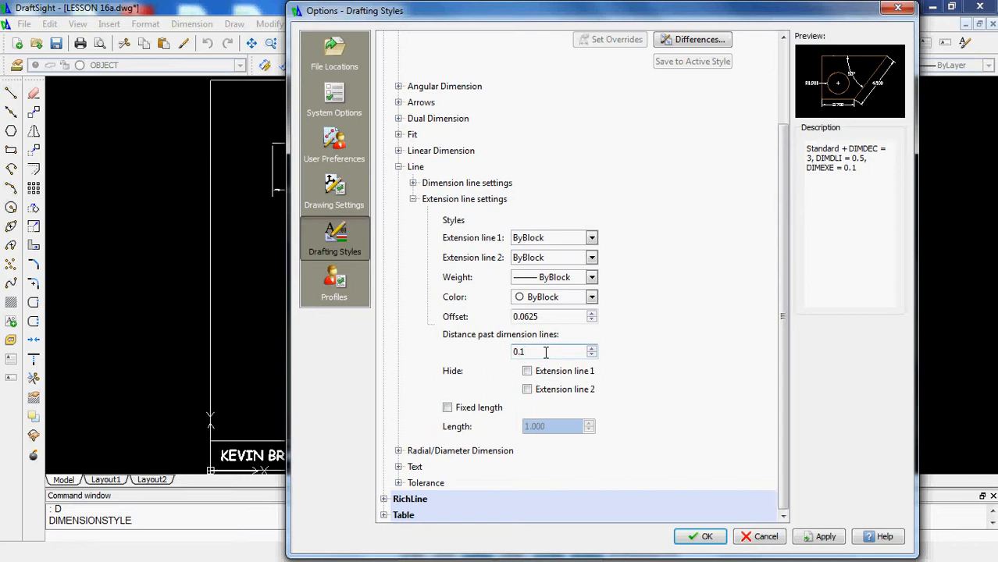
type("25")
key("Tab")
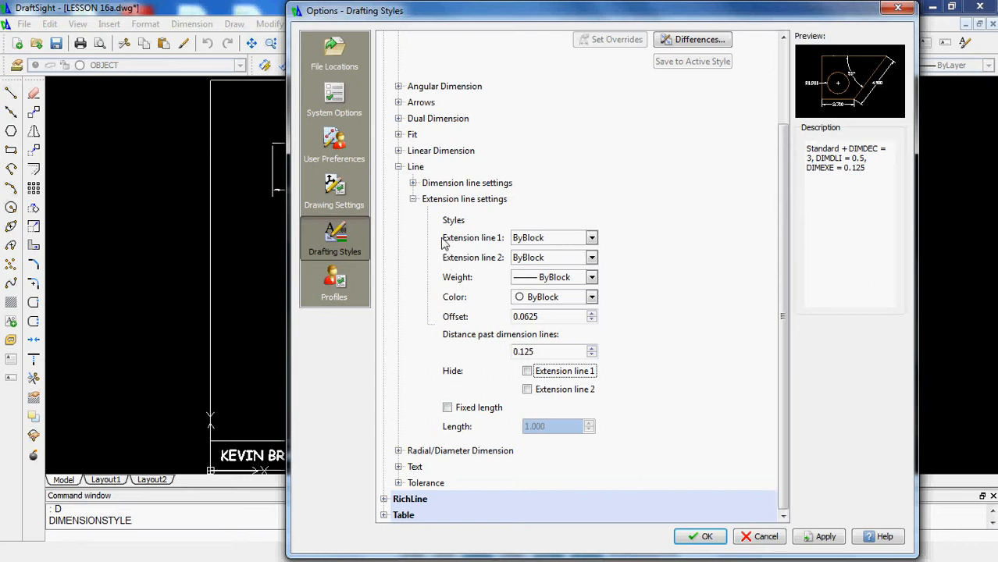
left_click(413, 199)
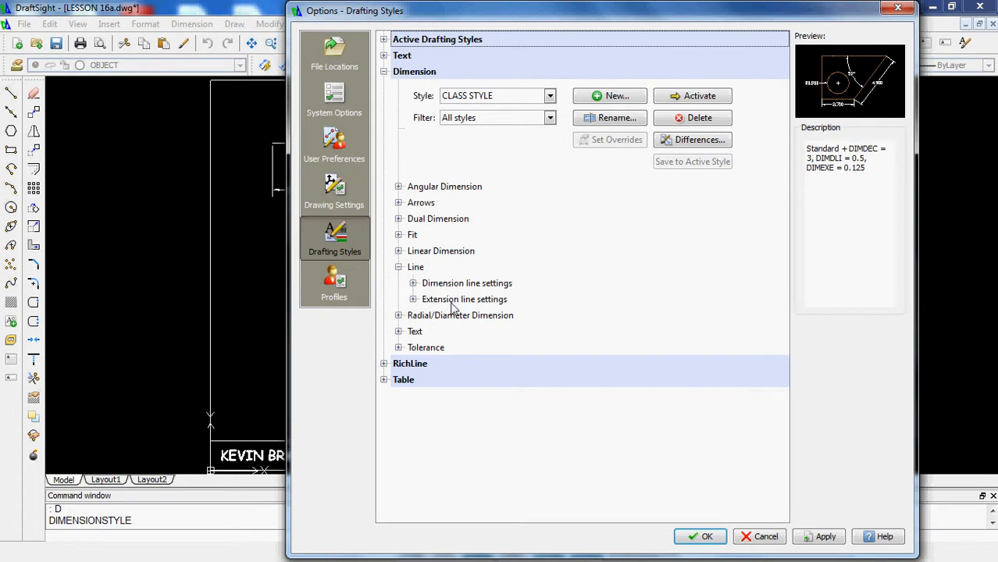
left_click(399, 267)
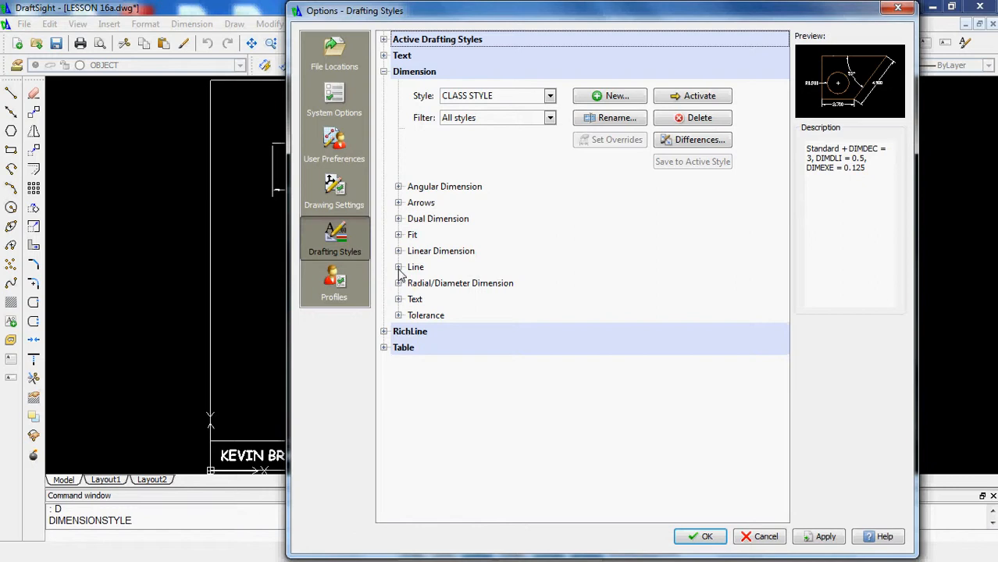
Review the available arrowhead types and choose Closed filled as the start arrow
left_click(399, 203)
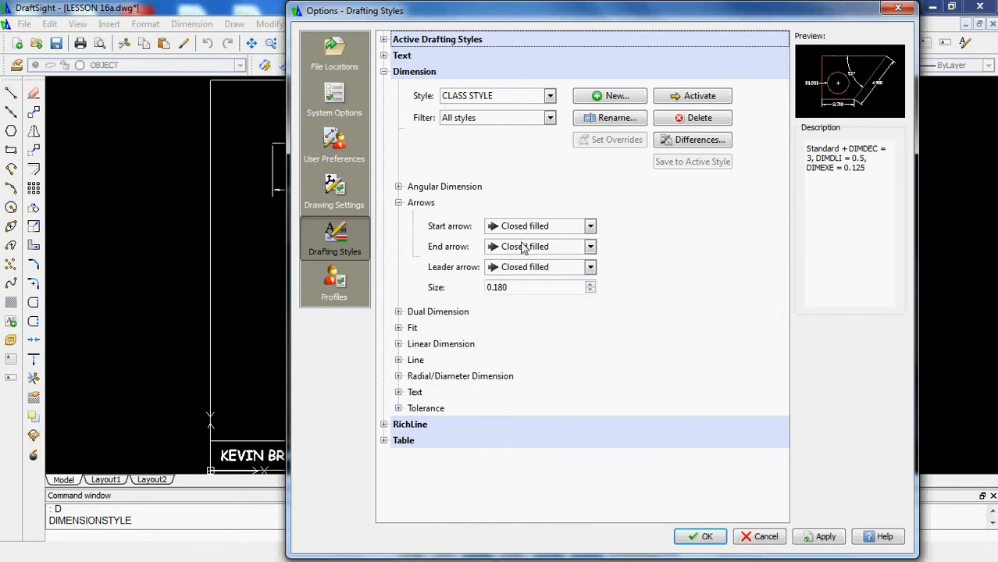
left_click(591, 227)
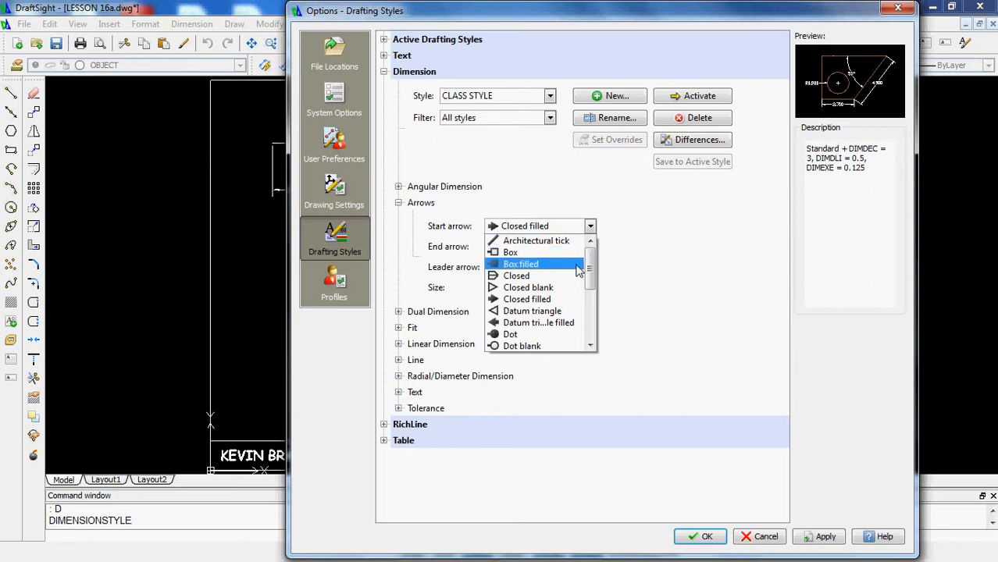
left_click_drag(590, 269, 591, 335)
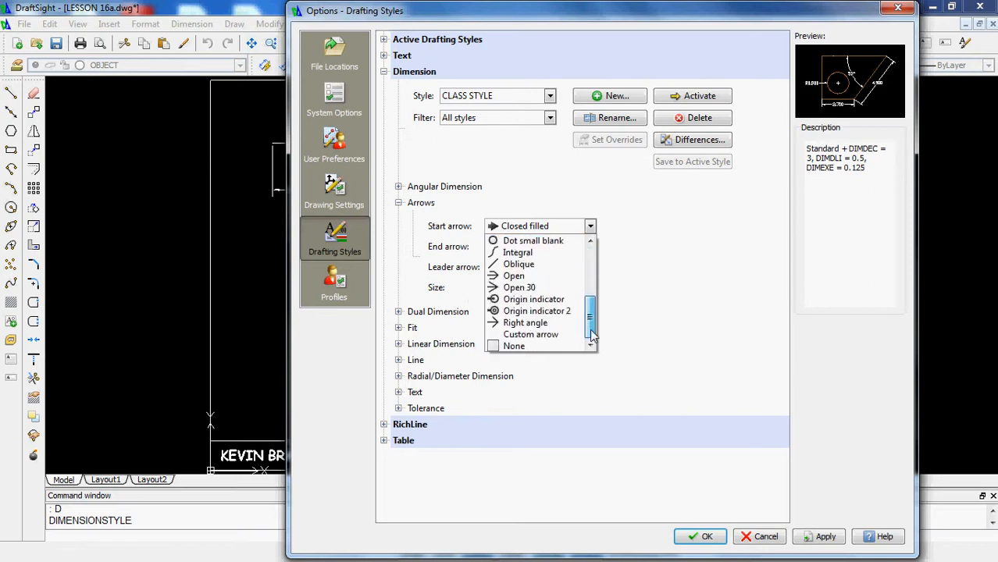
scroll(591, 335, "up", 4)
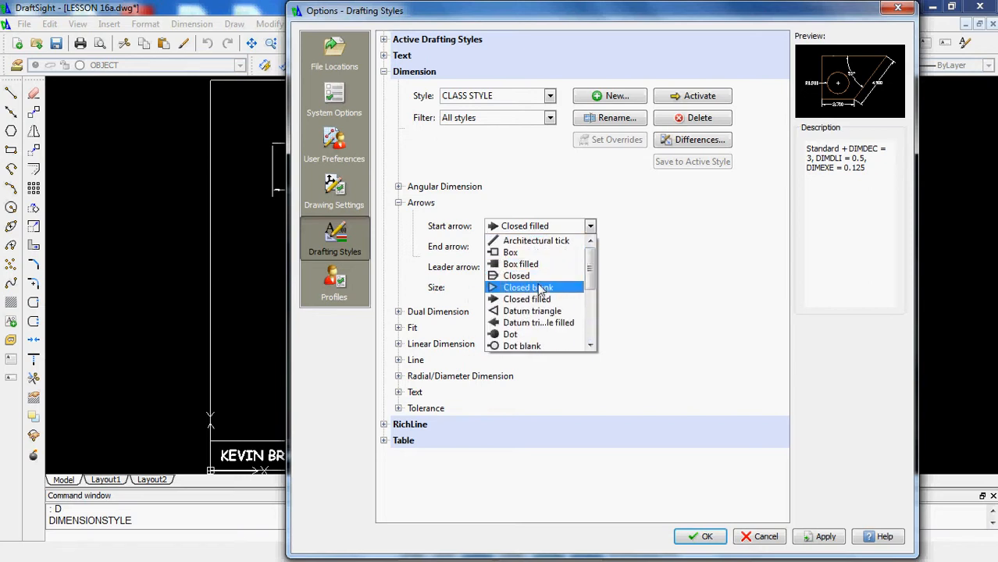
left_click(537, 300)
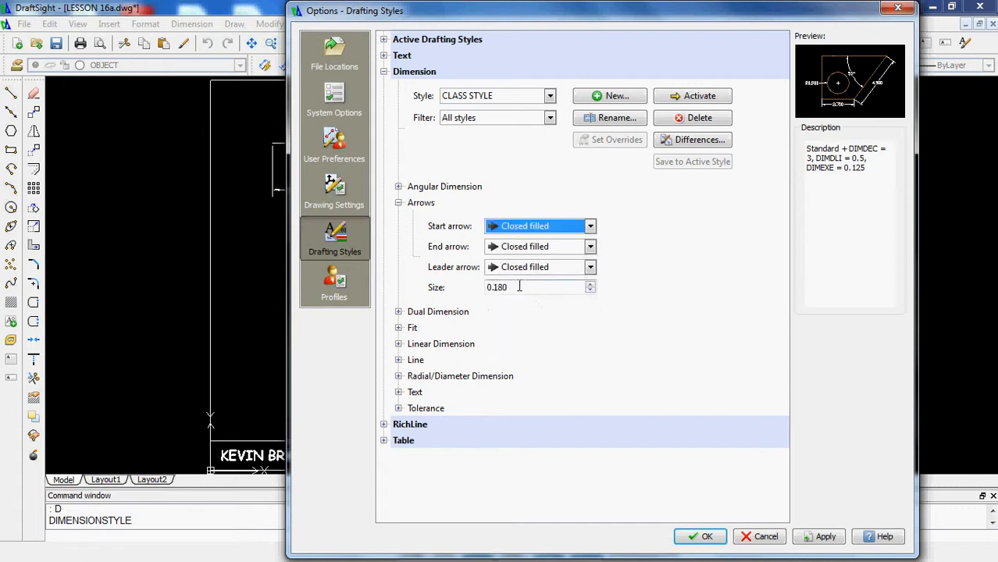
Set the arrow size of CLASS STYLE to 0.125
left_click(520, 288)
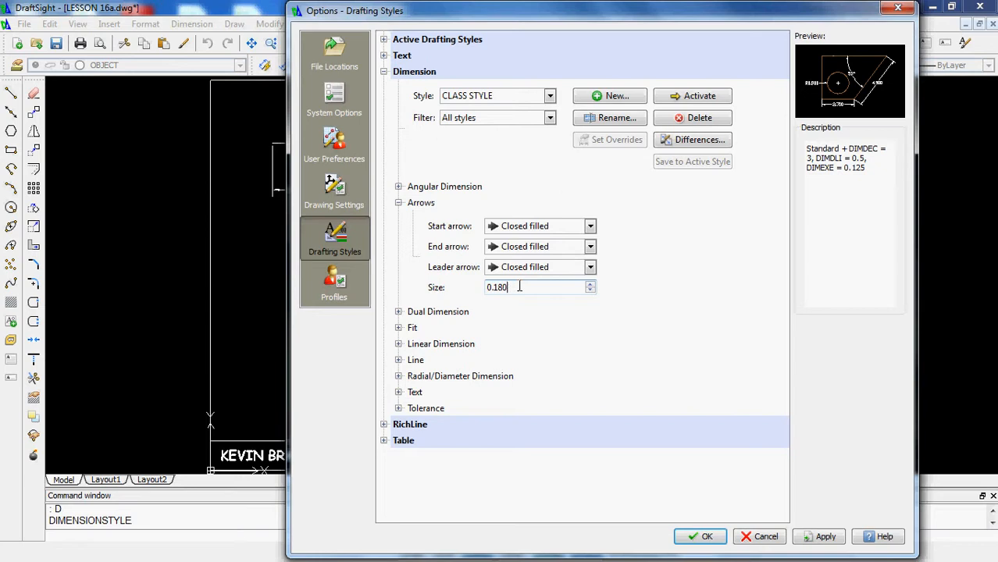
key("BackSpace")
type("25")
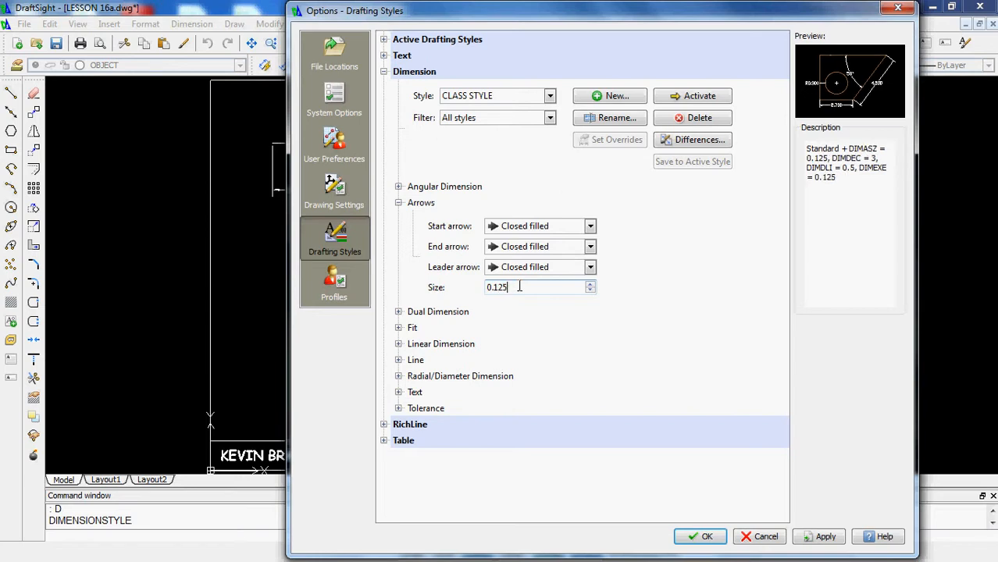
key("Tab")
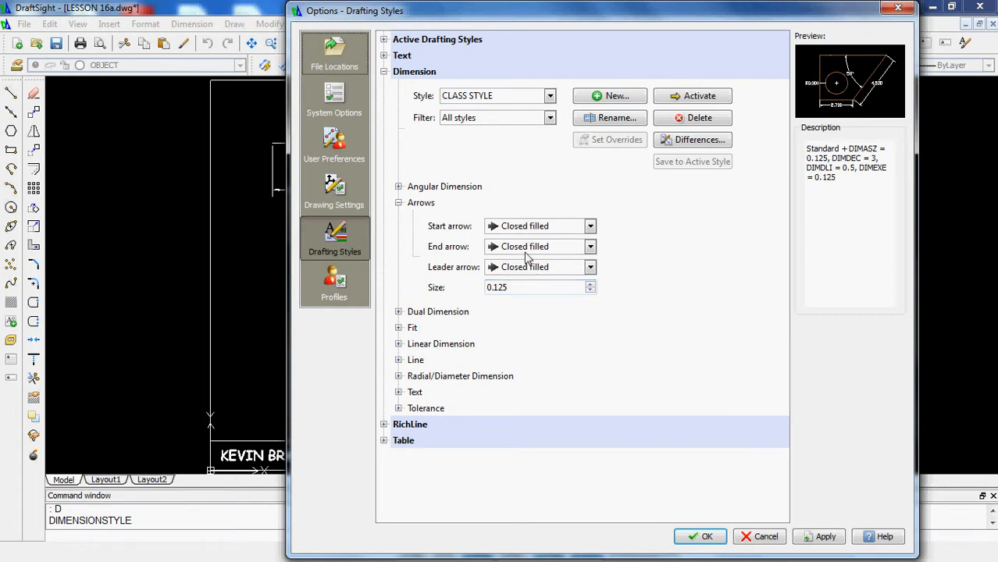
left_click(399, 203)
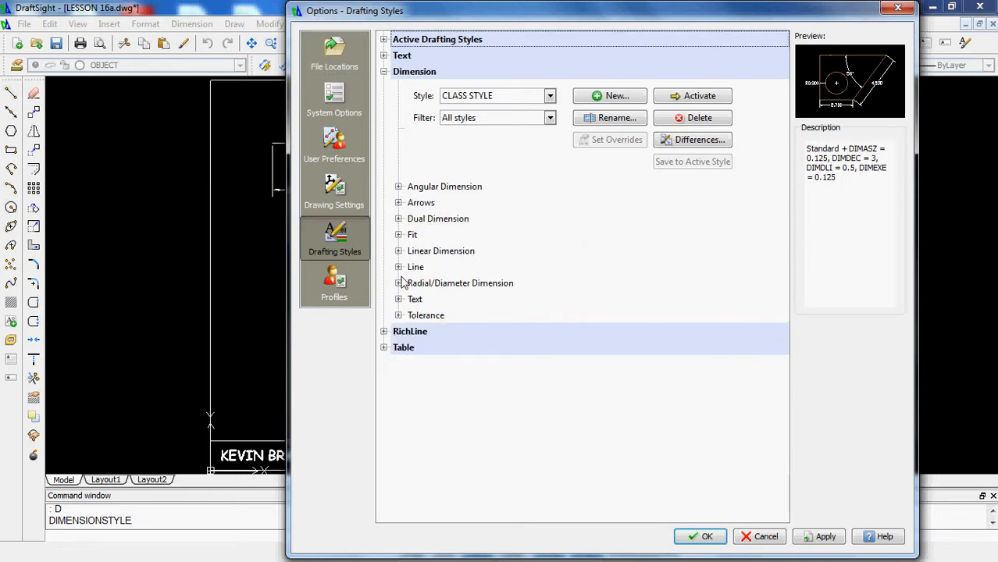
Set the center mark display of radial and diameter dimensions to As centerline
left_click(399, 284)
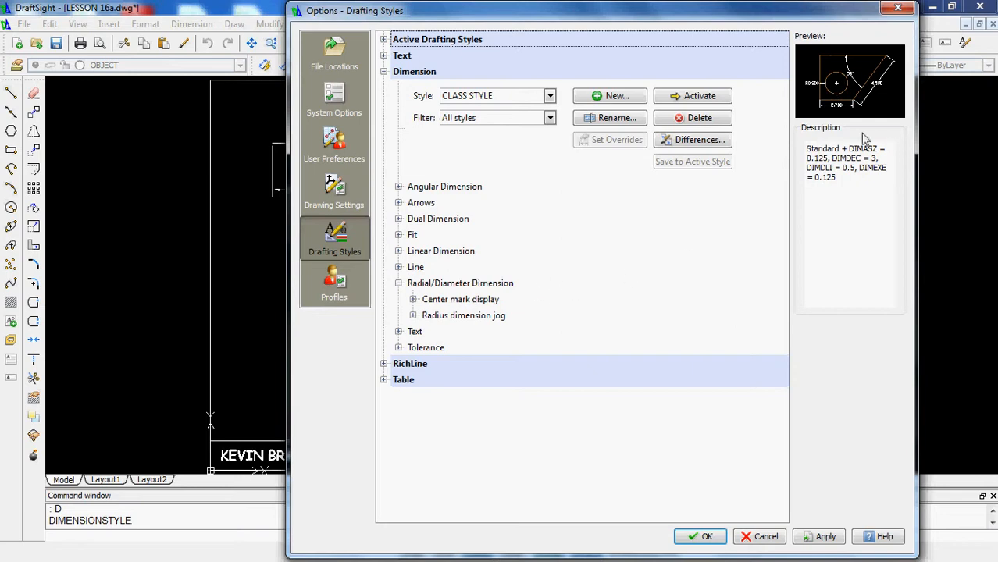
left_click(412, 299)
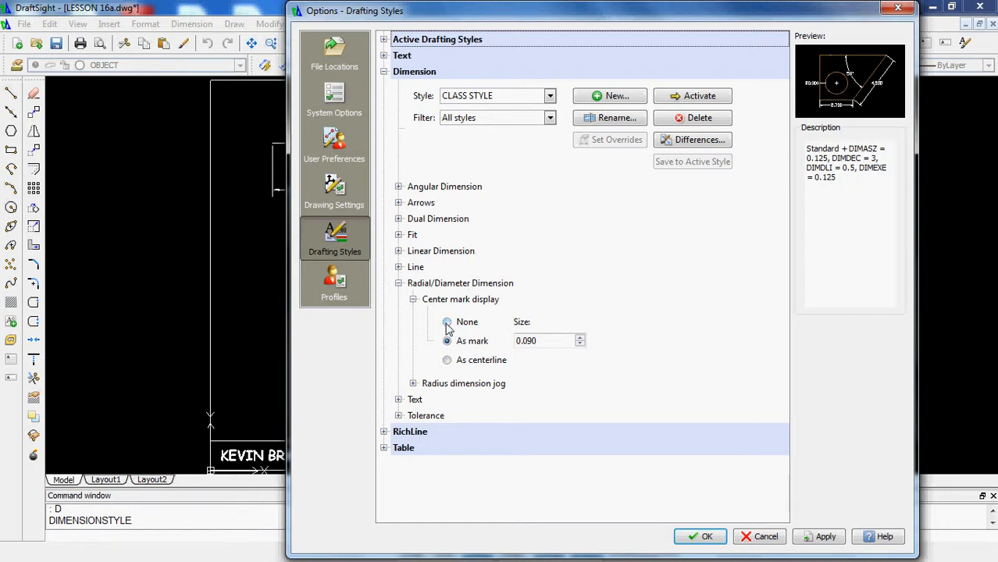
left_click(447, 322)
left_click(448, 361)
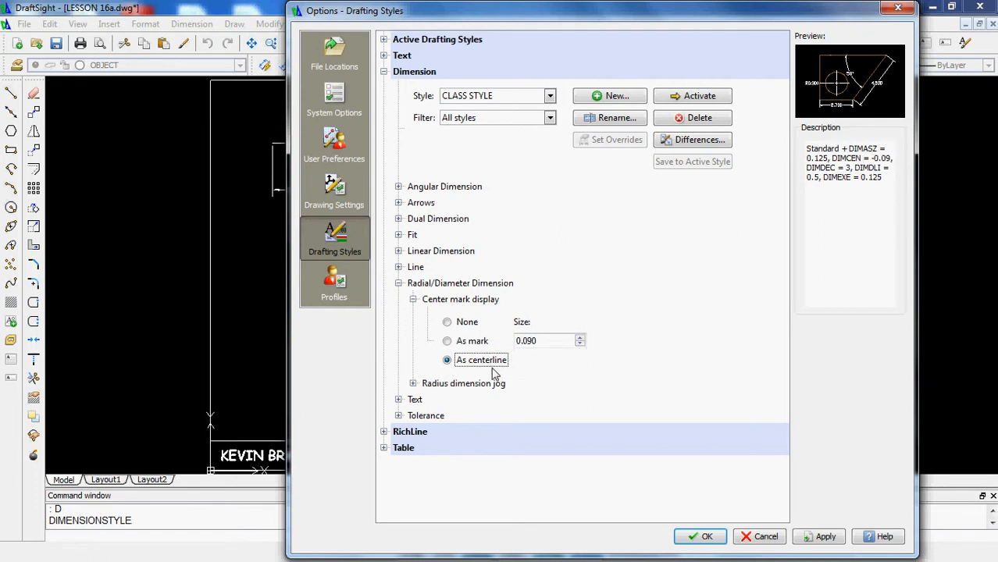
Set the center mark size to 0.12 and check the radius dimension jog angle
left_click(547, 341)
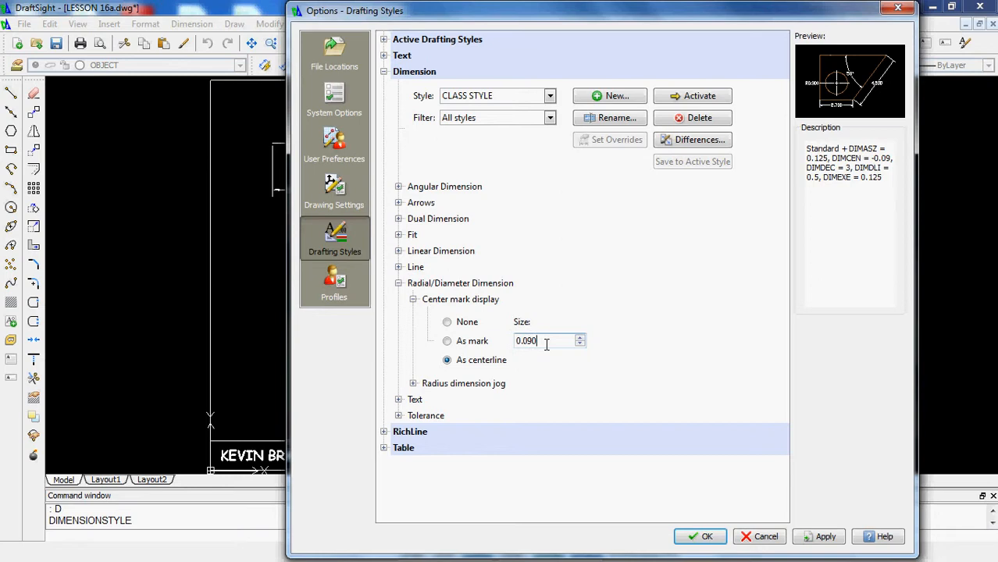
key("BackSpace")
type("12")
key("Tab")
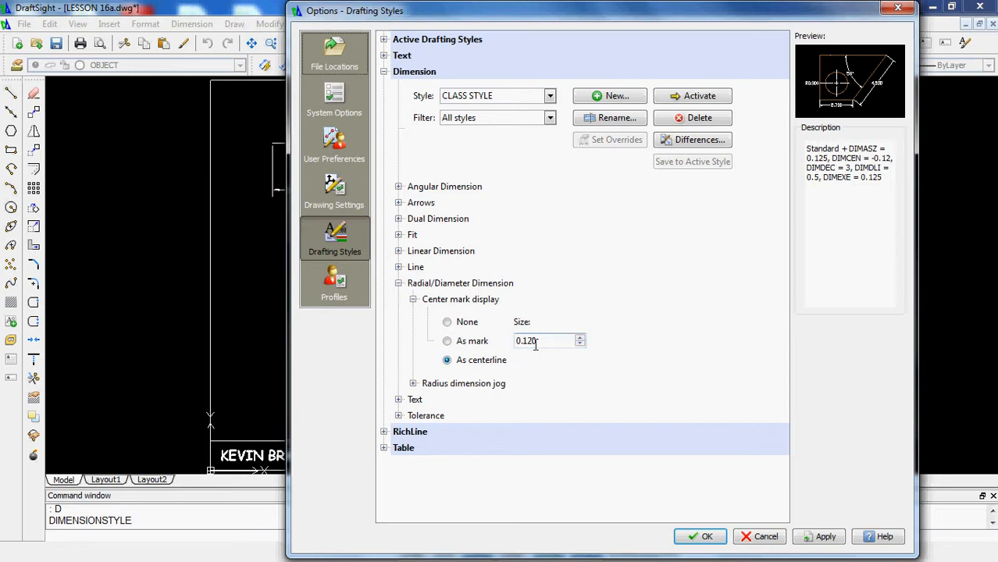
left_click(414, 301)
left_click(414, 316)
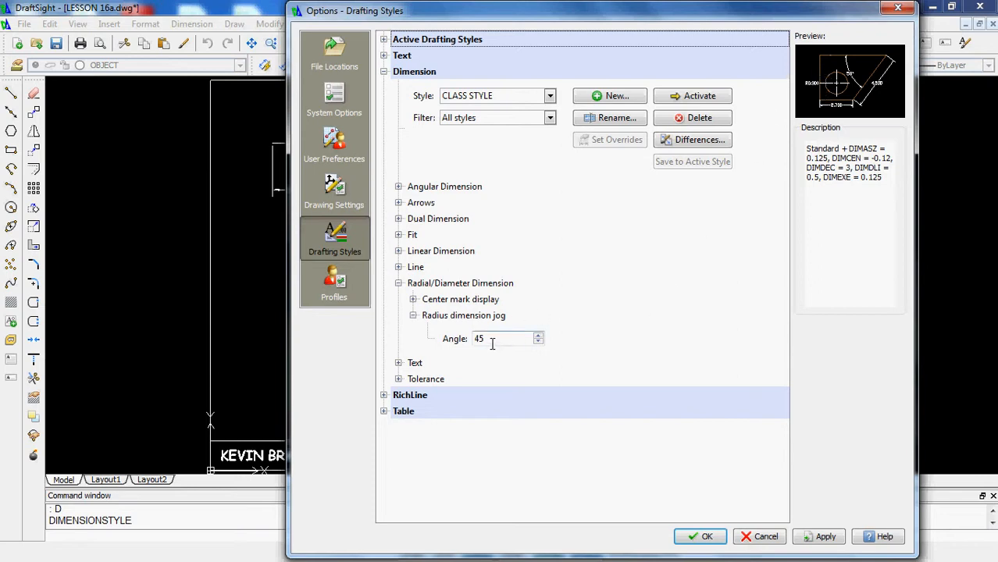
left_click(413, 316)
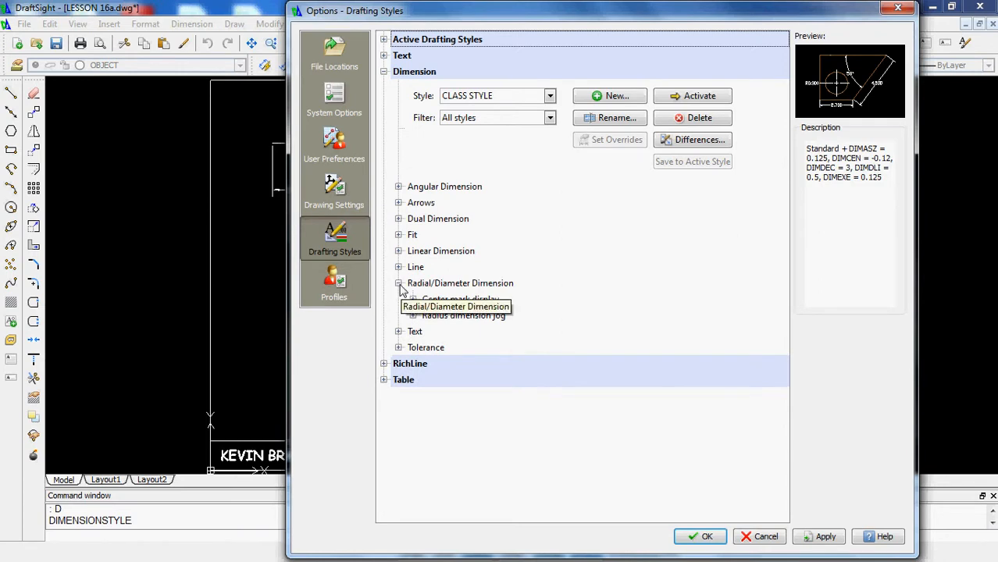
left_click(398, 284)
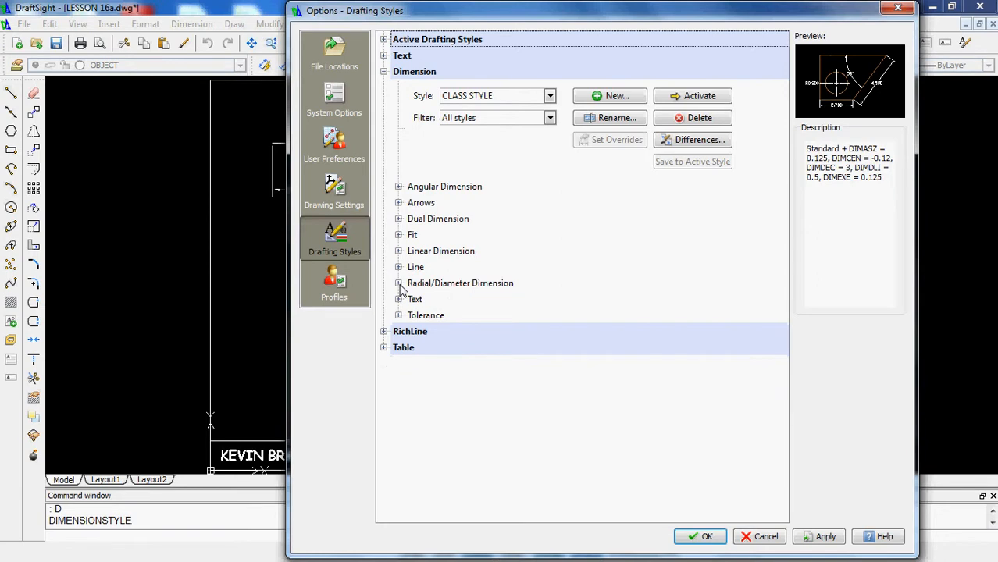
Set the angular dimension format to Decimal Degrees with a precision of 0
left_click(398, 187)
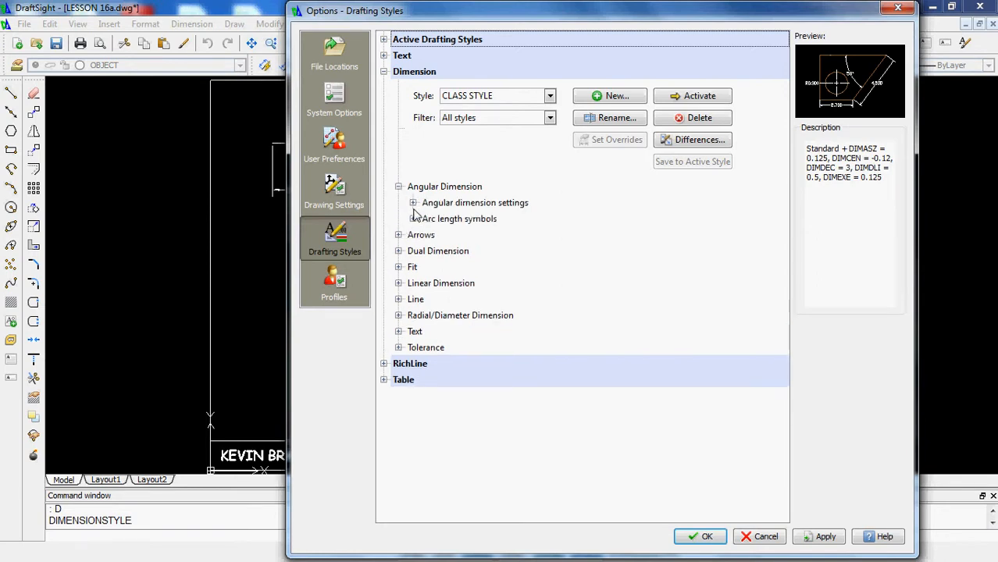
left_click(412, 203)
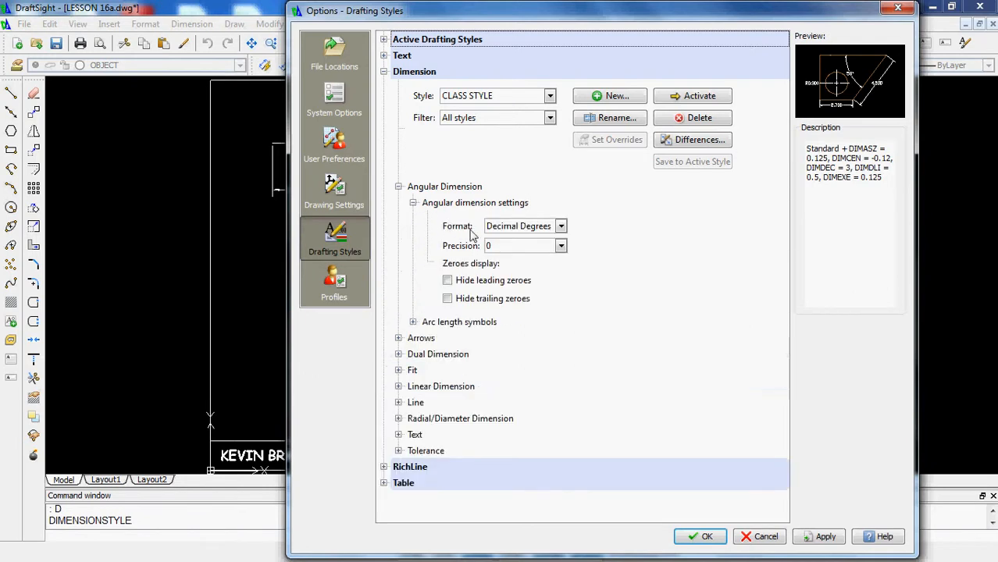
left_click(545, 233)
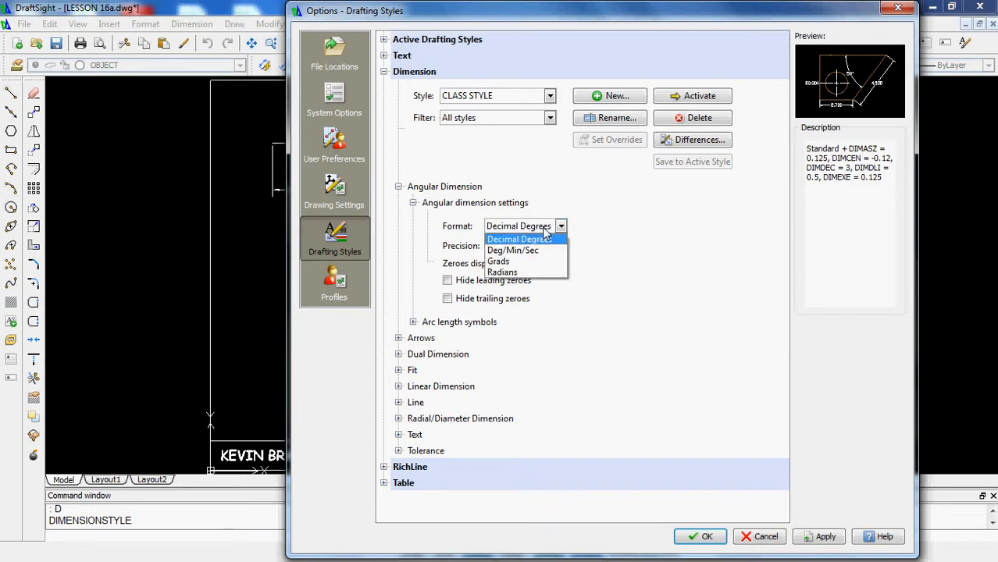
left_click(510, 243)
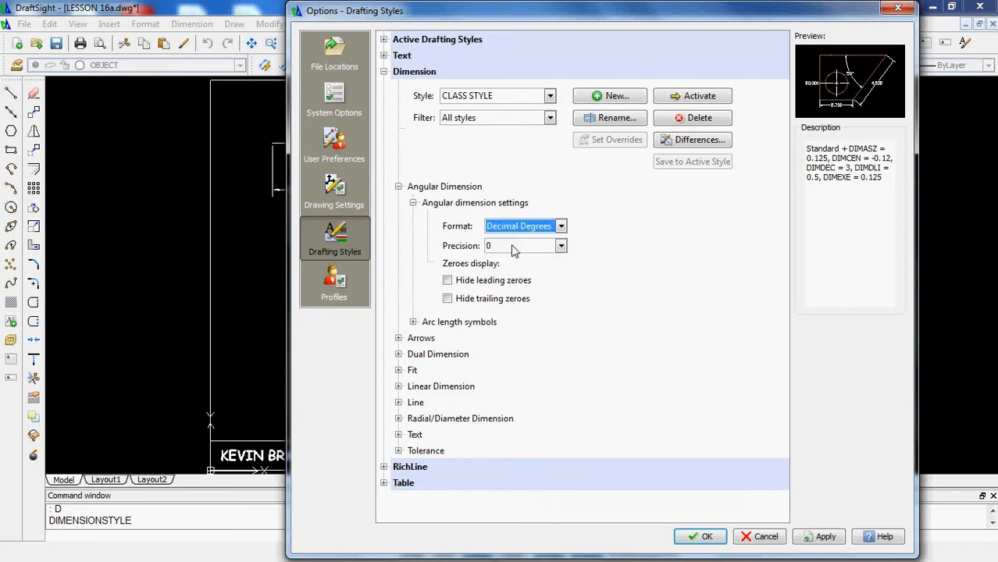
left_click(513, 247)
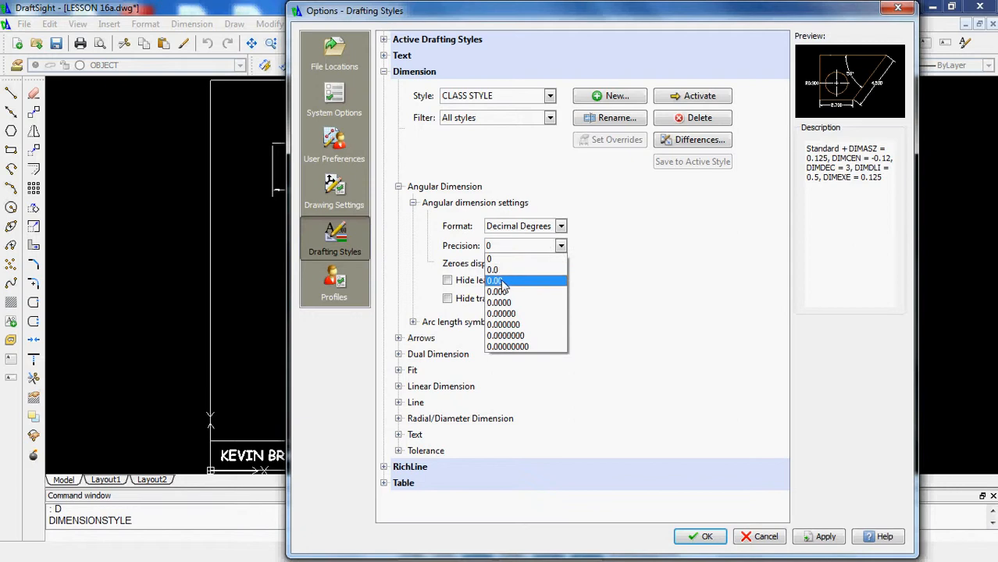
left_click(500, 260)
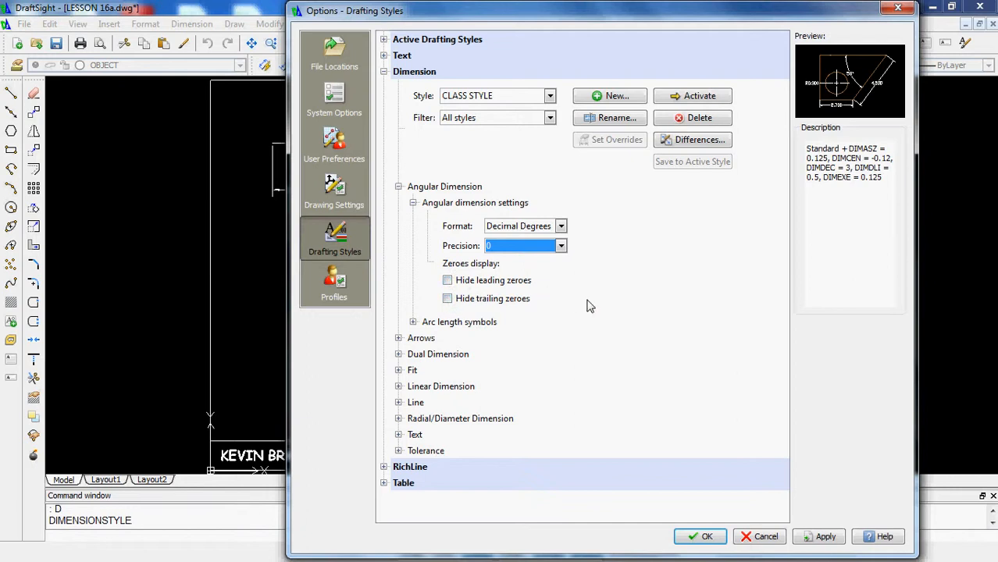
left_click(413, 202)
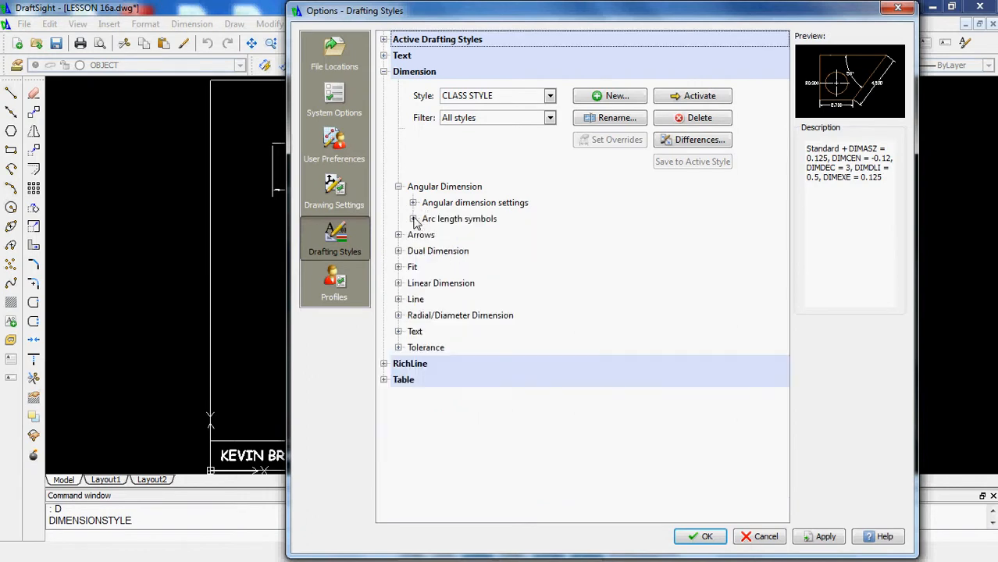
Check the arc length symbol placement in the angular dimension settings of CLASS STYLE
left_click(413, 219)
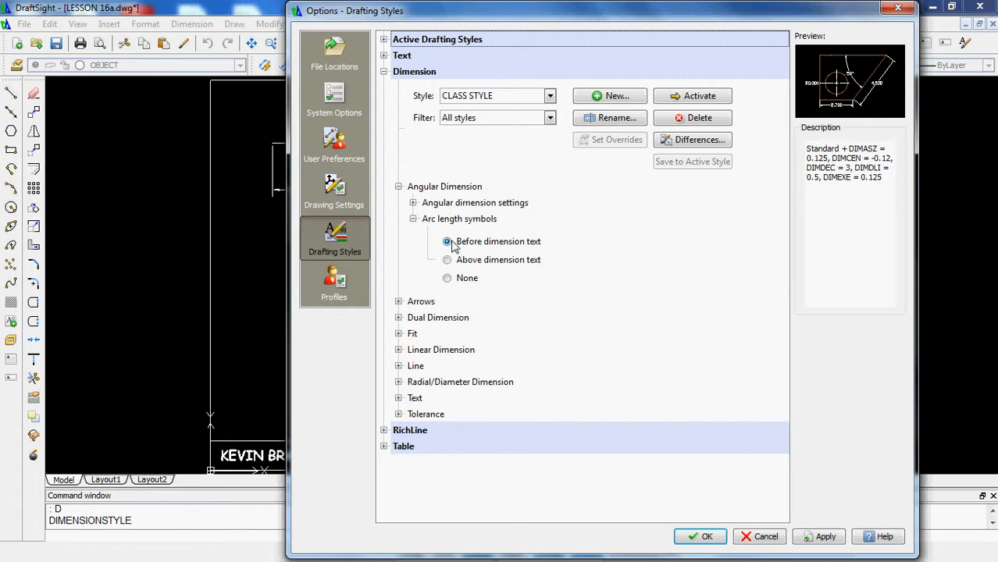
left_click(413, 218)
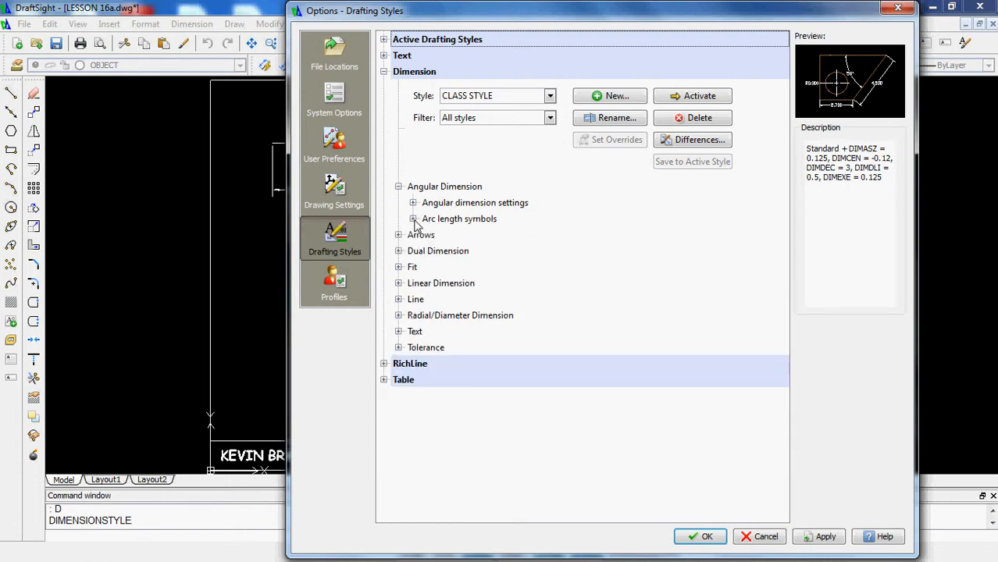
left_click(398, 188)
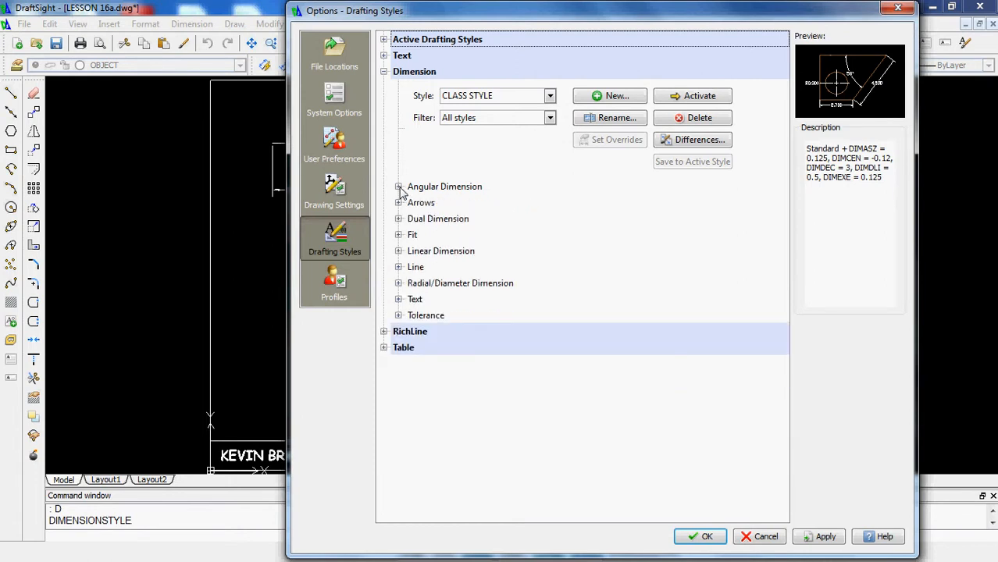
Check the text styles available for the dimension text of CLASS STYLE and open the text style definitions
left_click(398, 299)
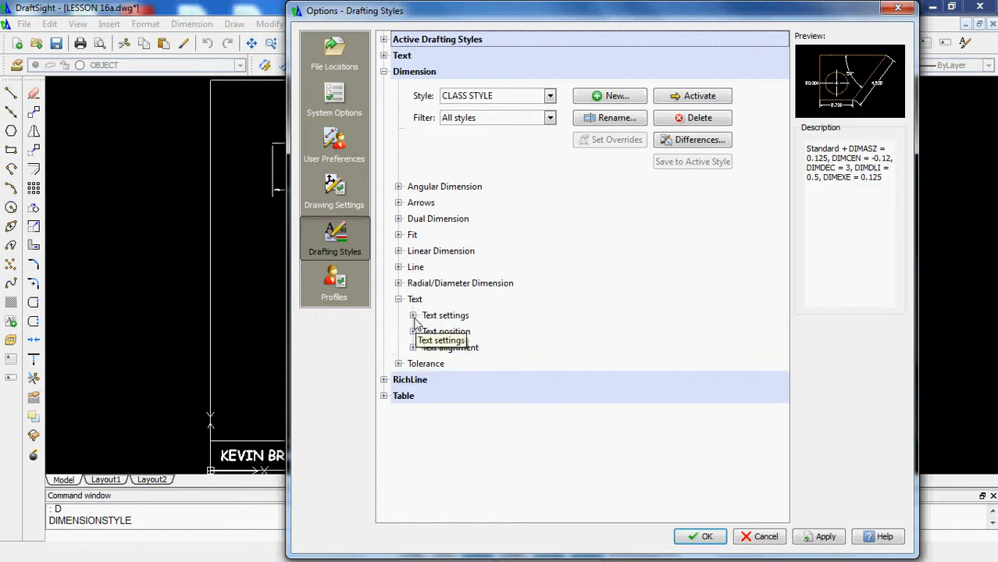
left_click(413, 316)
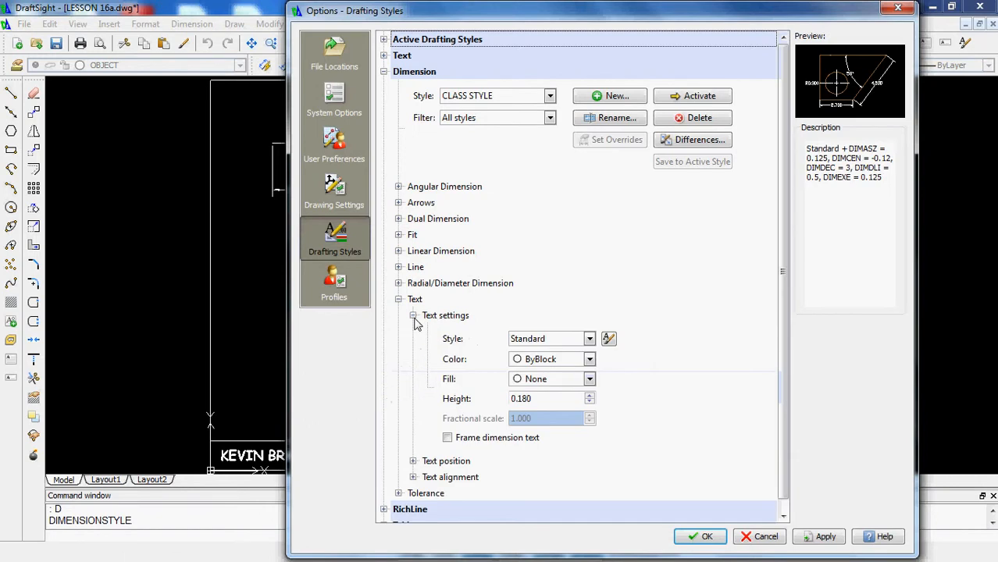
left_click(552, 344)
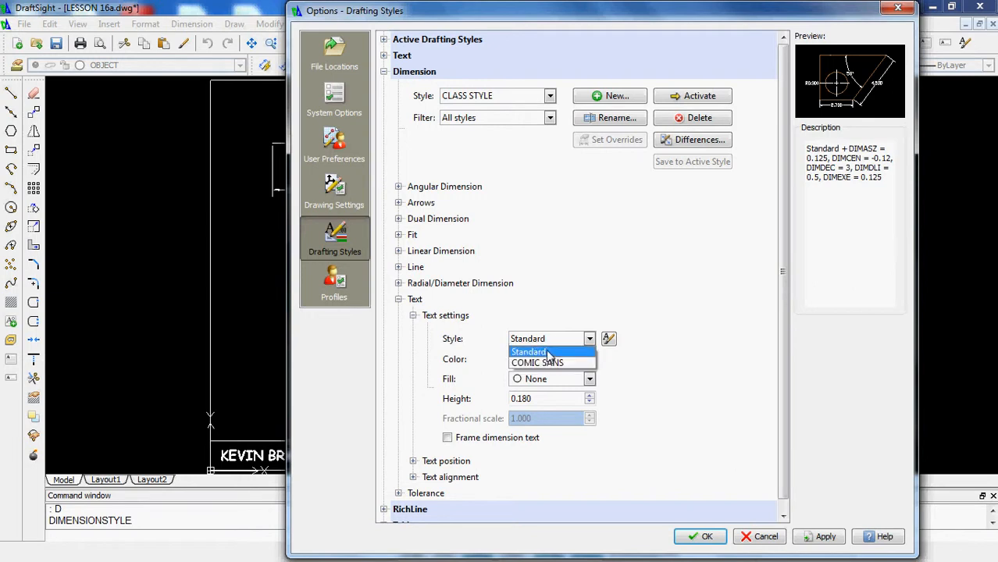
left_click(551, 352)
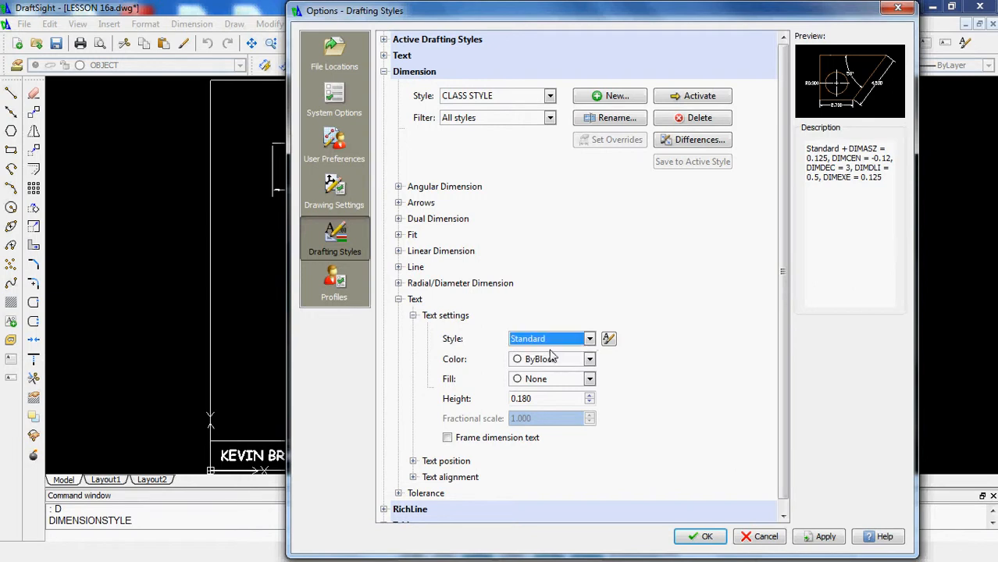
left_click(608, 341)
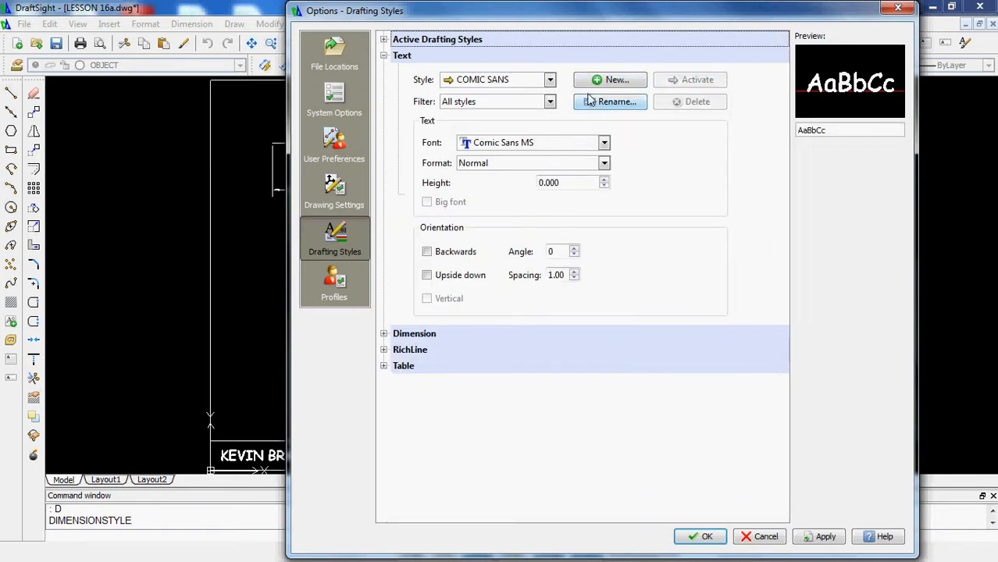
left_click(610, 79)
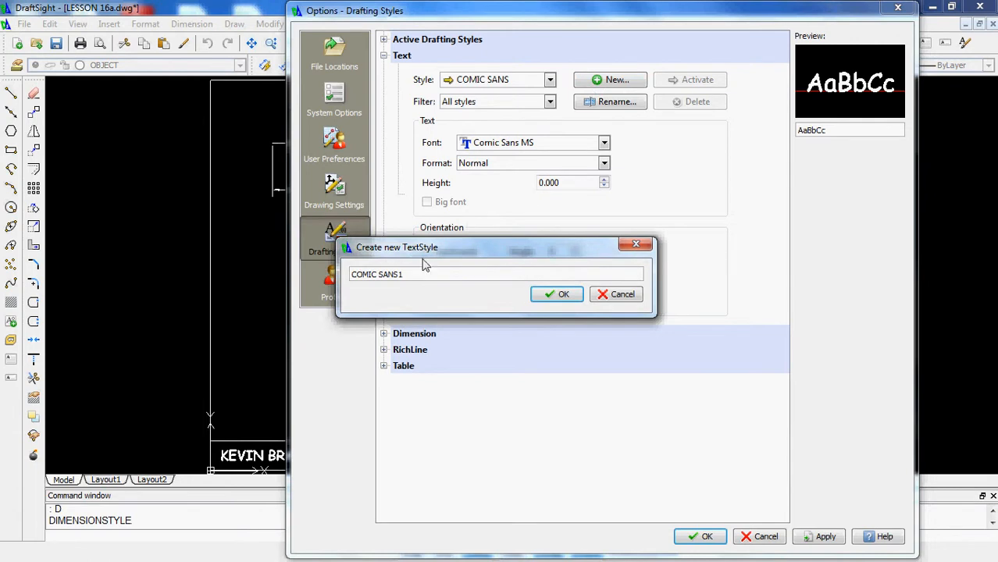
left_click(618, 297)
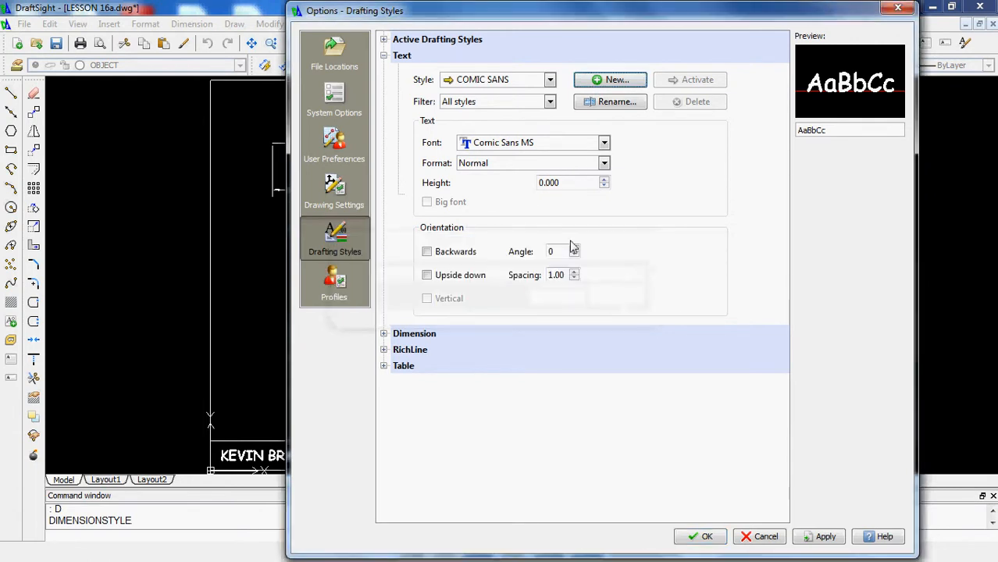
left_click(604, 144)
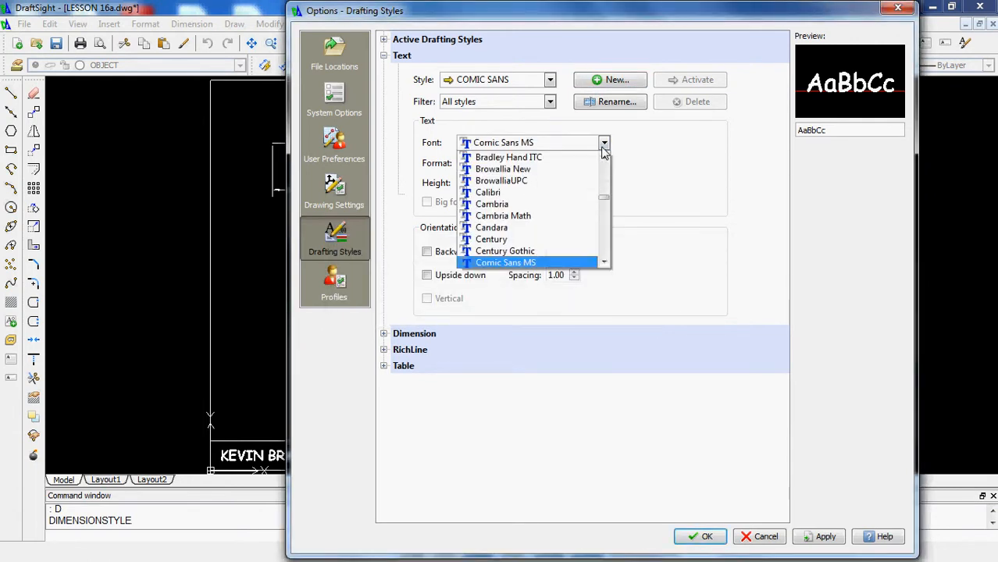
left_click(604, 148)
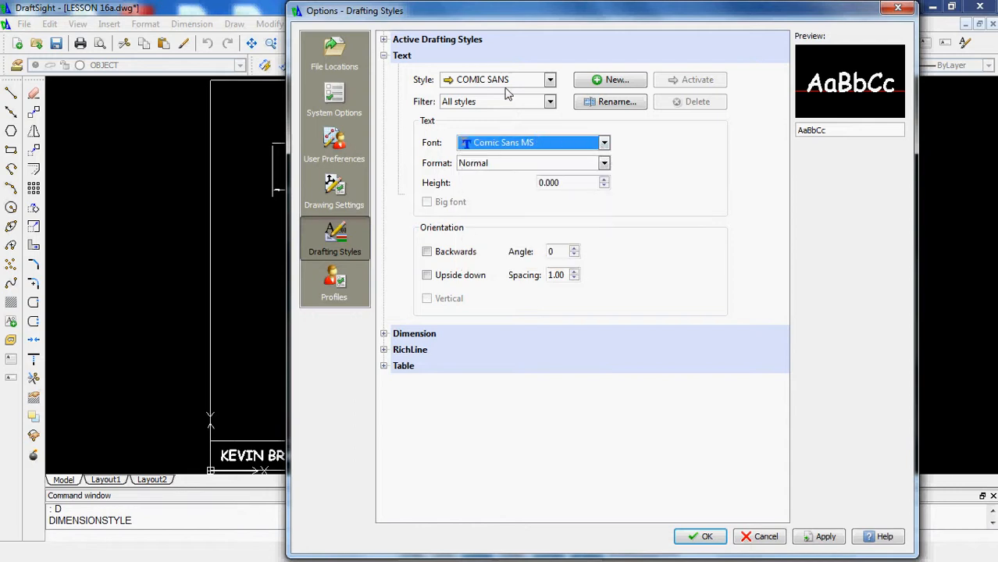
Create a new text style named CENTURY GOTHIC and set its font to Century Gothic
left_click(608, 82)
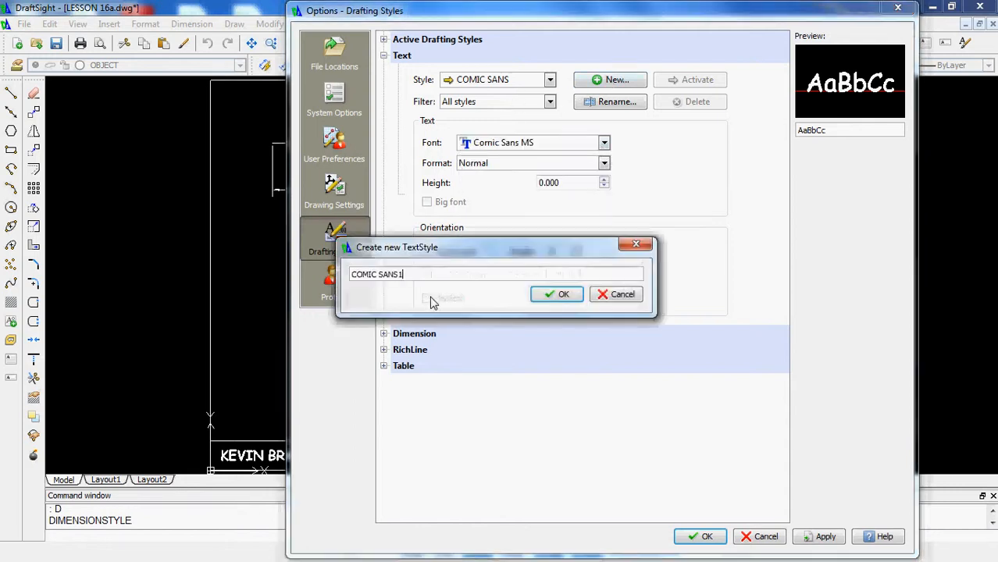
left_click_drag(408, 275, 153, 214)
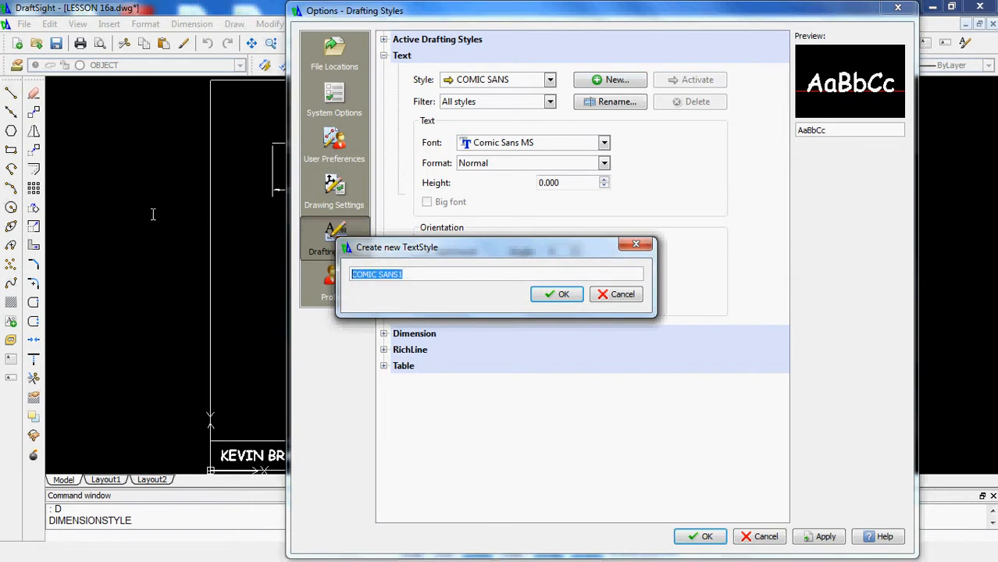
type("CENTURY GOTHIC")
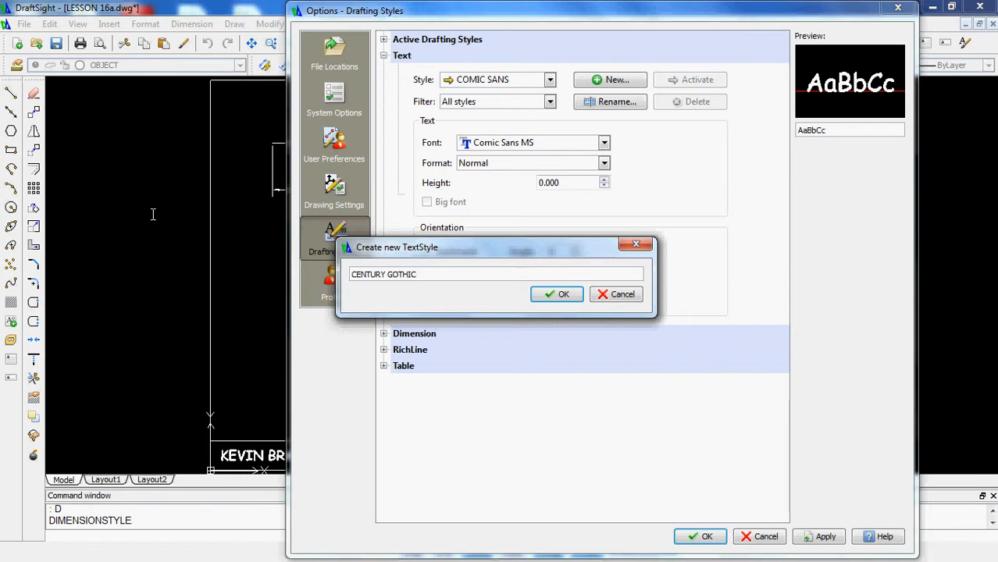
key("Return")
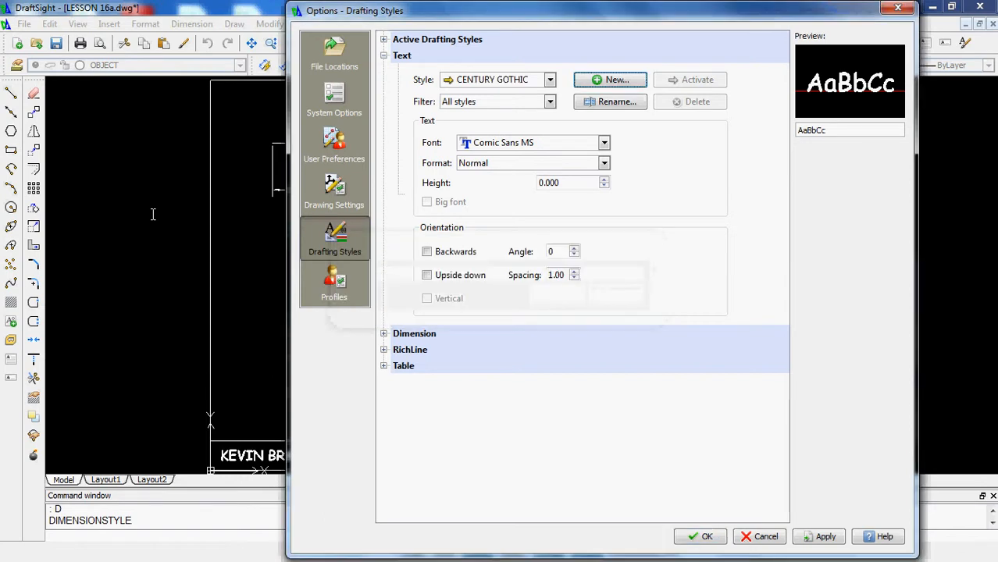
left_click(604, 143)
left_click(529, 251)
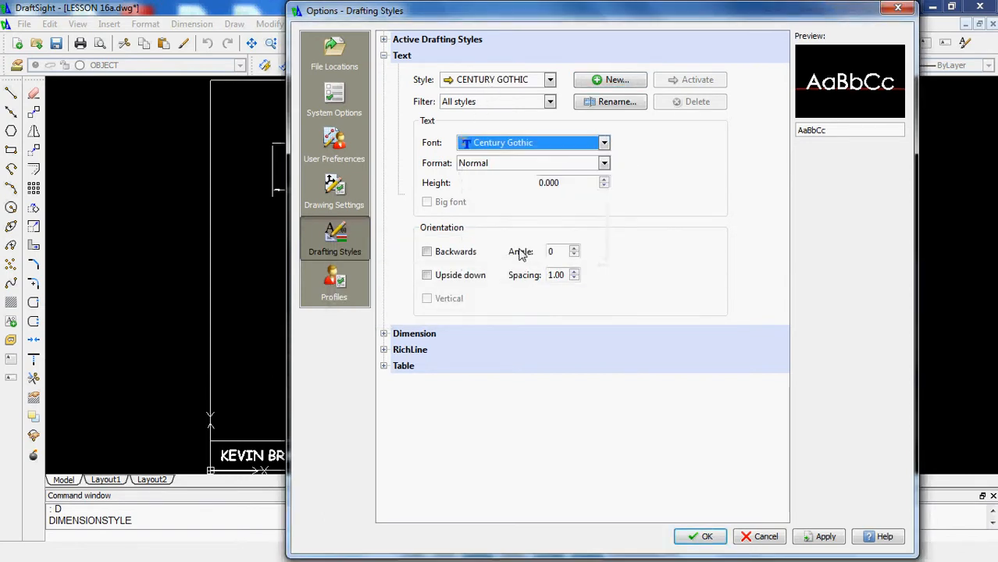
left_click(560, 183)
Return to the dimension text settings of CLASS STYLE and set the text style to COMIC SANS
left_click(384, 334)
left_click(589, 329)
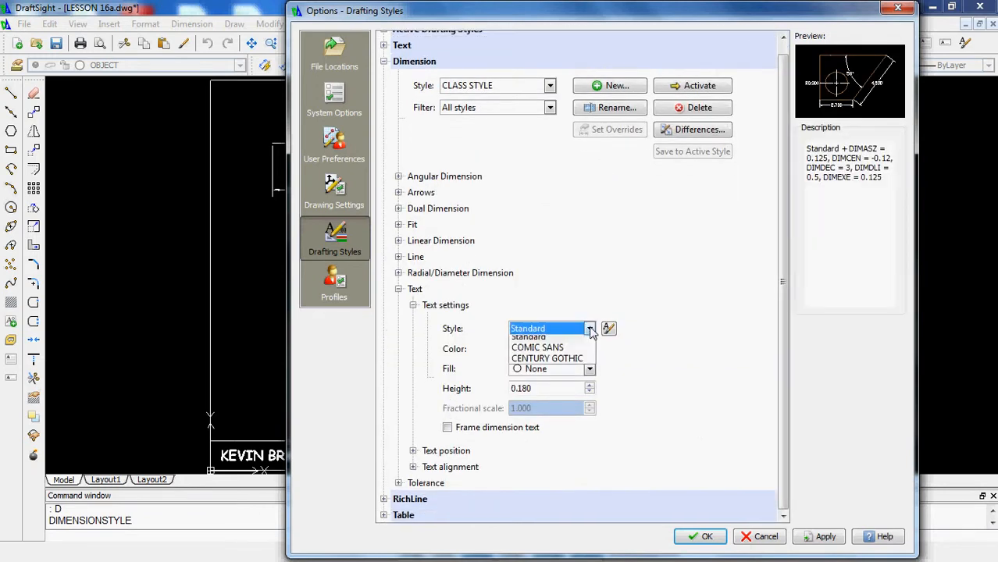
left_click(550, 353)
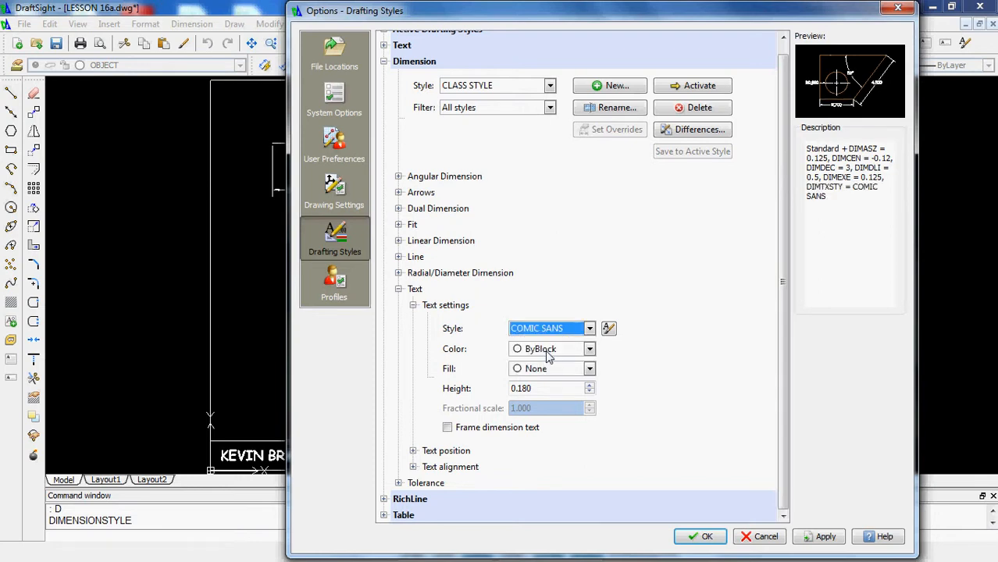
Set the dimension text height of CLASS STYLE to 0.125
left_click(532, 387)
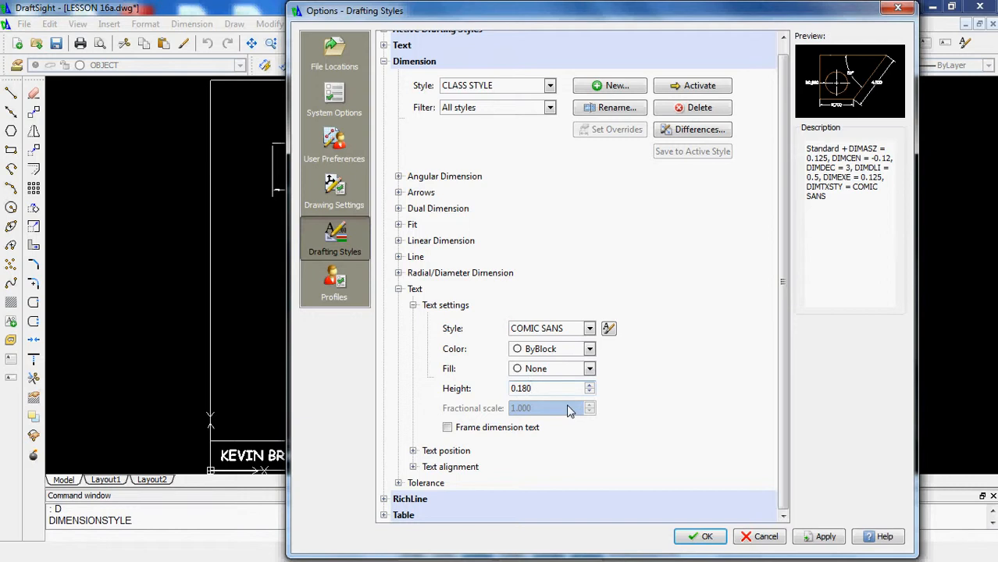
key("BackSpace")
key("BackSpace")
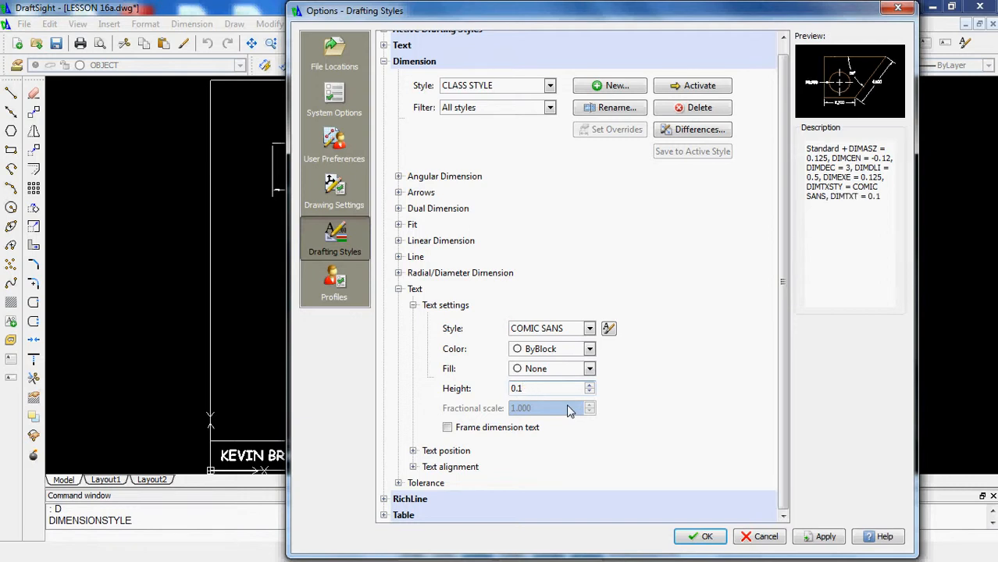
type("25")
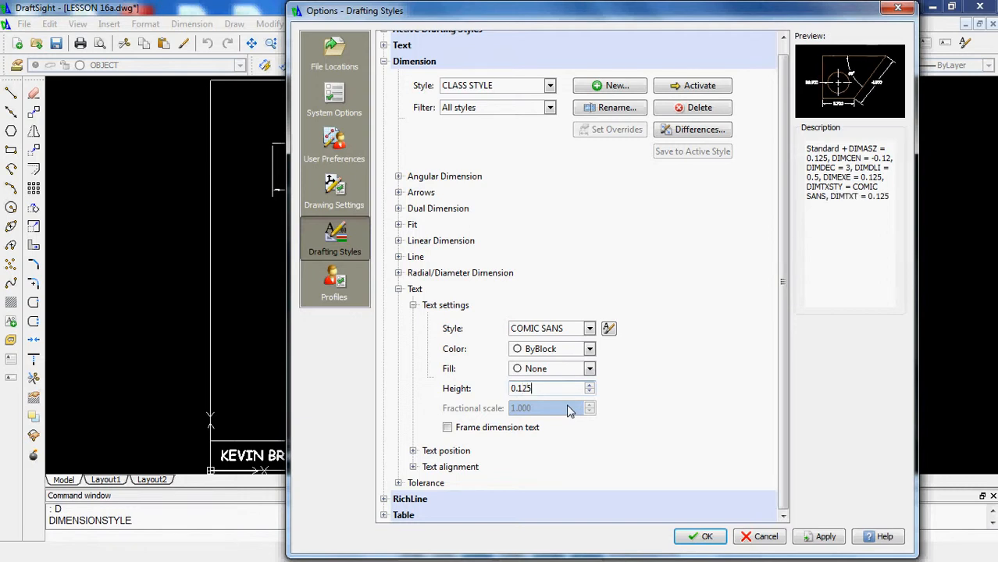
key("Tab")
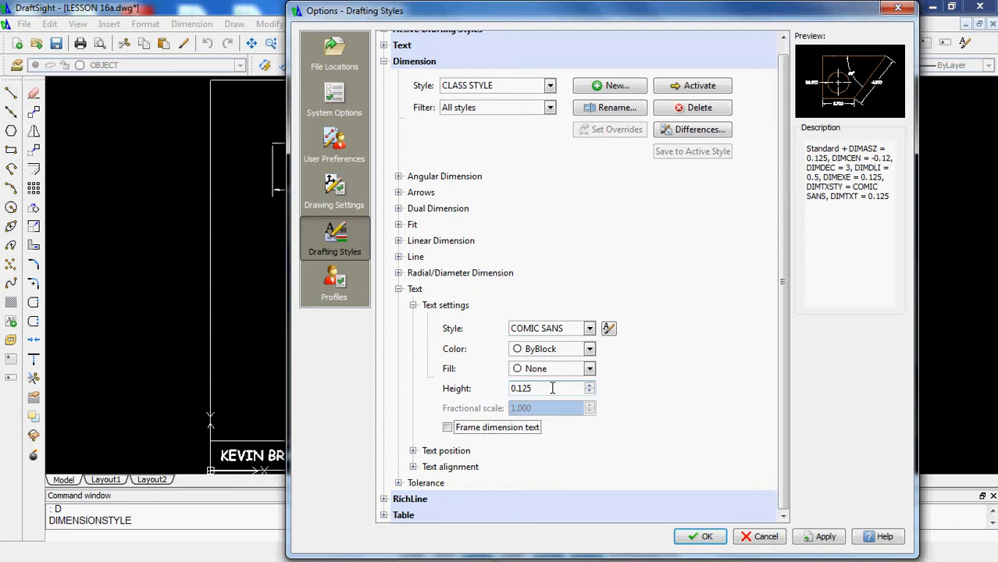
left_click(413, 306)
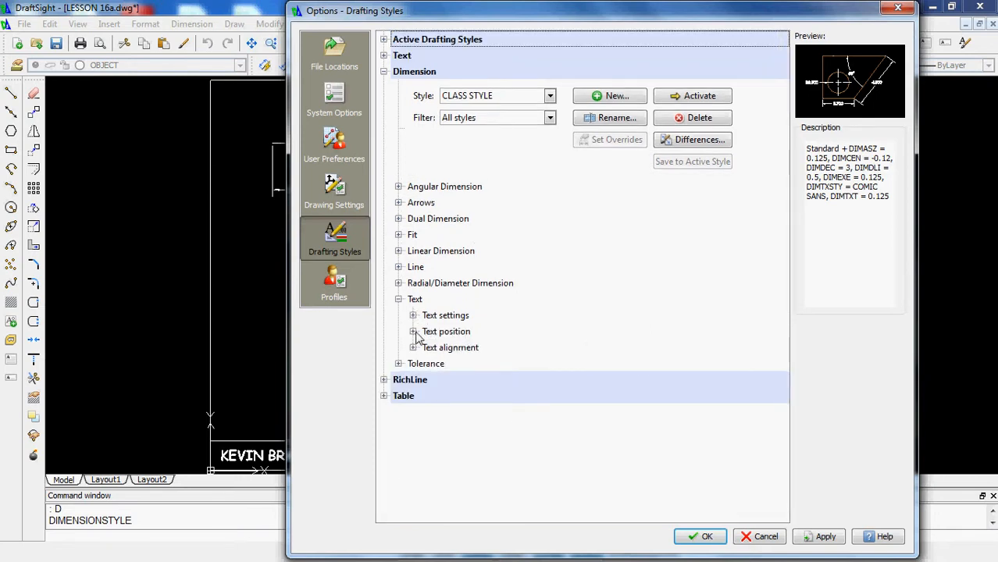
Set the dimension text's offset from the dimension lines to 0.060
left_click(414, 333)
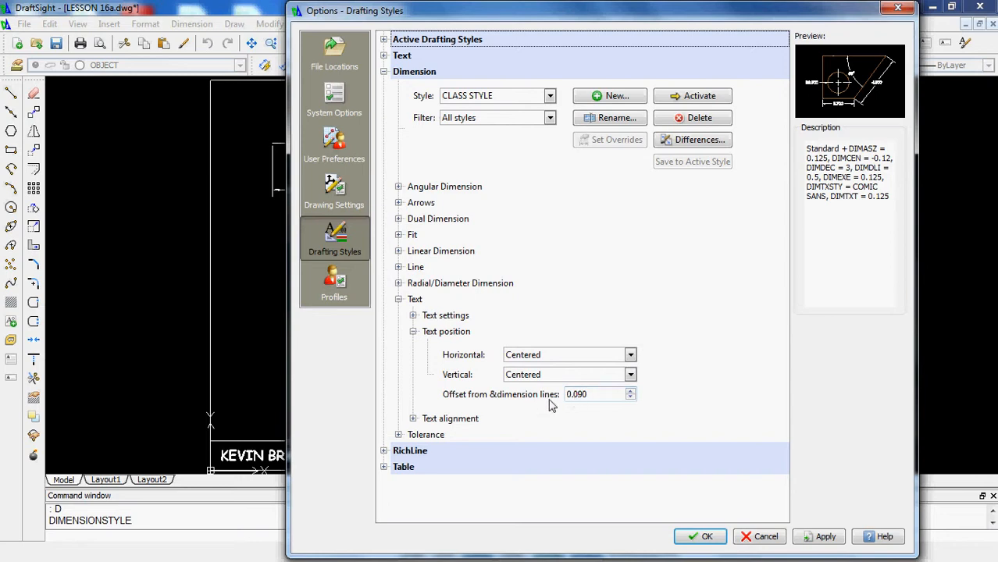
left_click(589, 395)
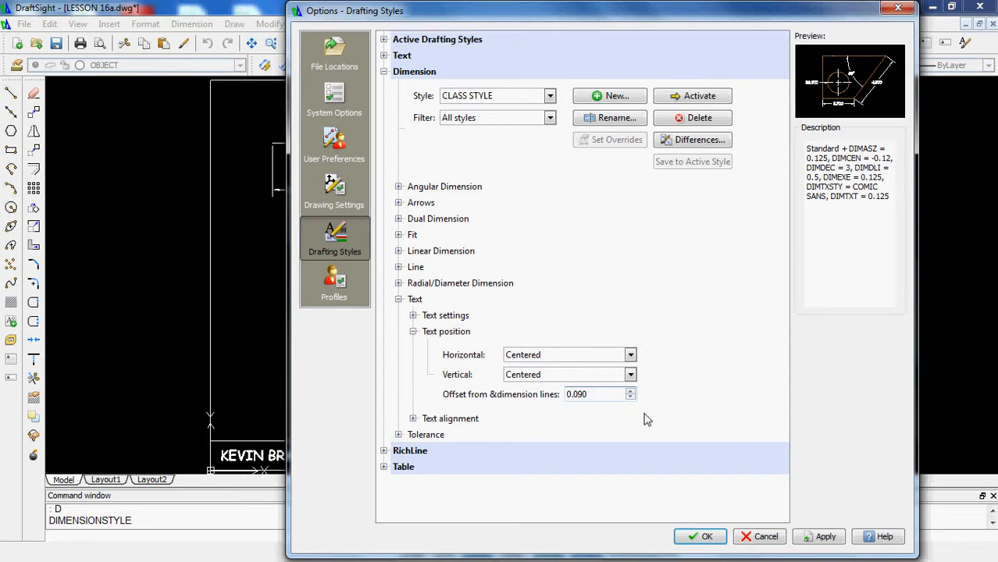
key("BackSpace")
key("BackSpace")
type("60")
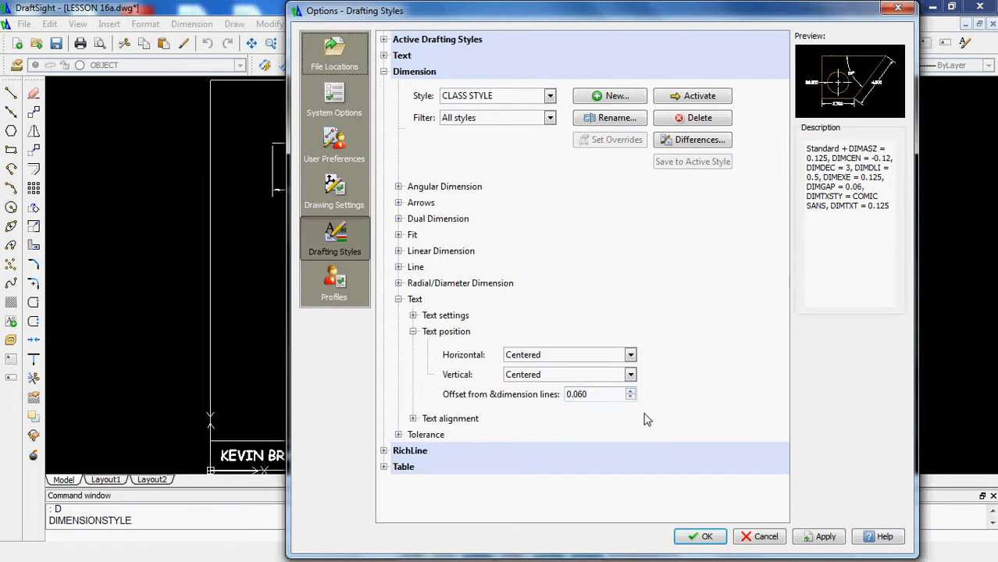
left_click(414, 332)
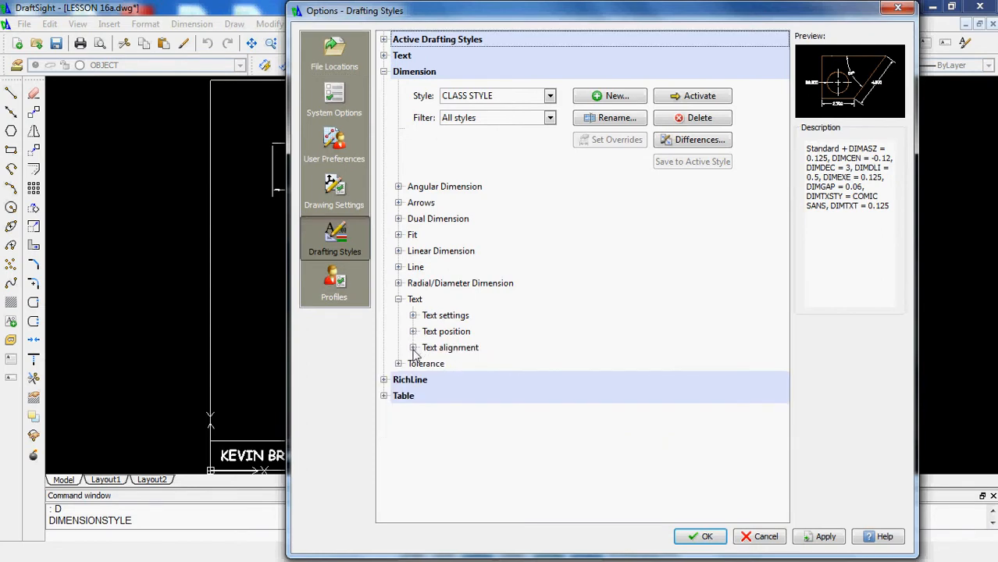
Check the dimension text alignment option of CLASS STYLE
left_click(413, 348)
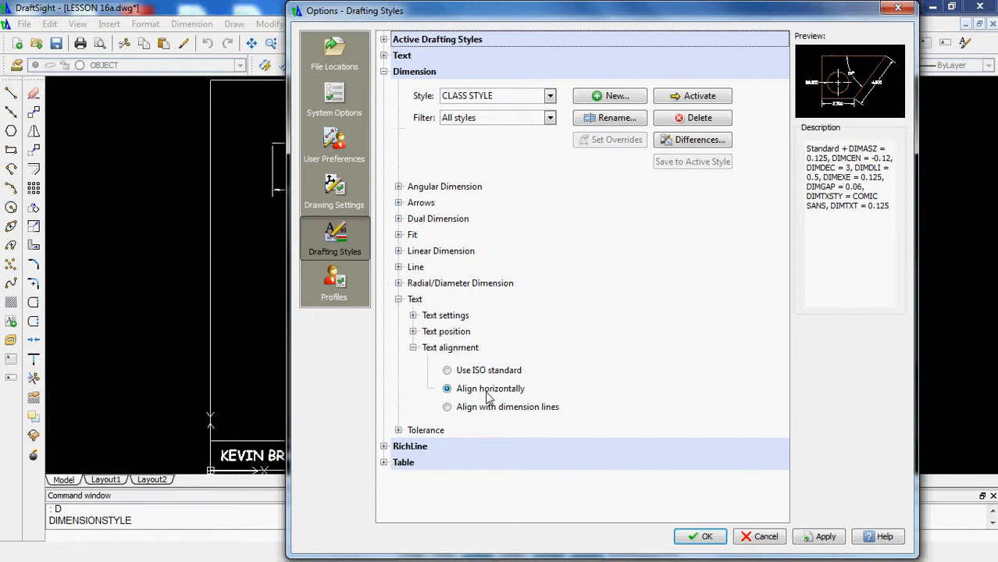
left_click(414, 347)
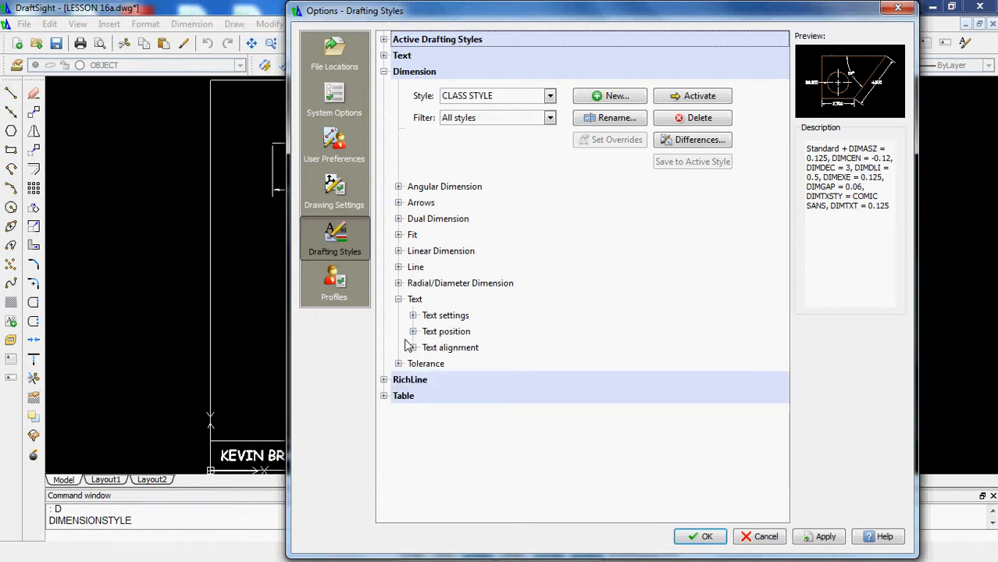
left_click(398, 299)
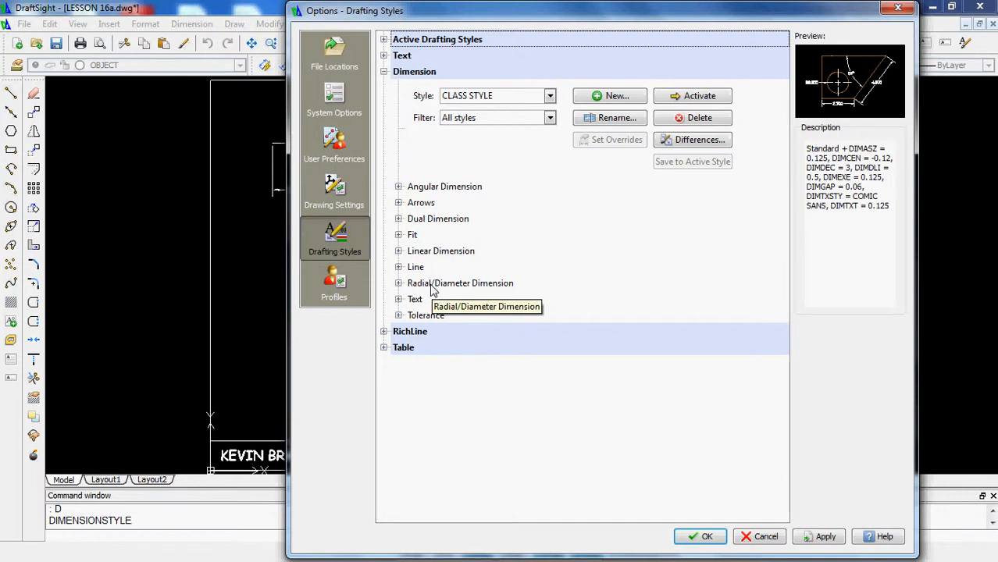
Review the fit options of CLASS STYLE for geometry in limited space and for dimension text outside its default position
left_click(399, 235)
left_click(414, 252)
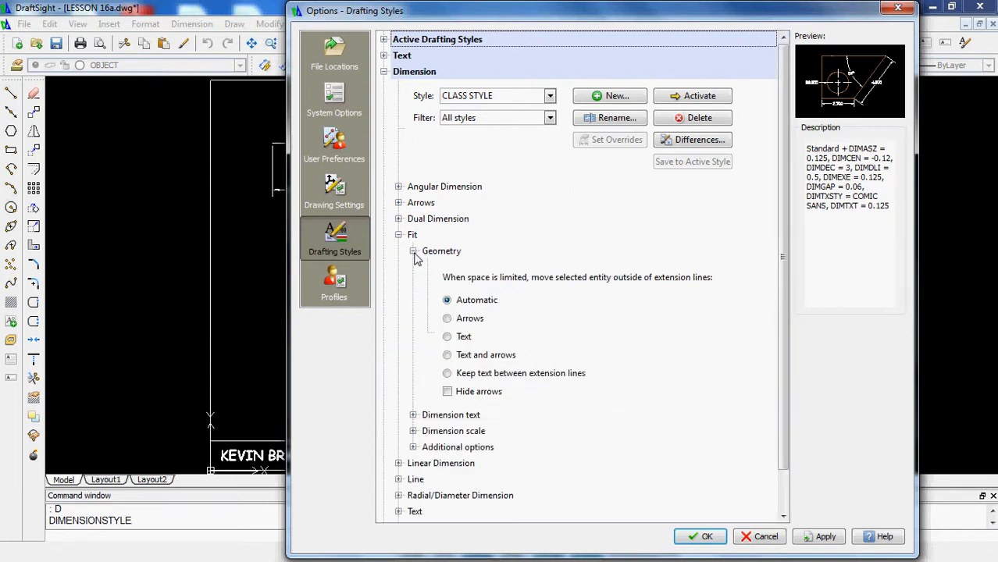
scroll(520, 342, "down", 1)
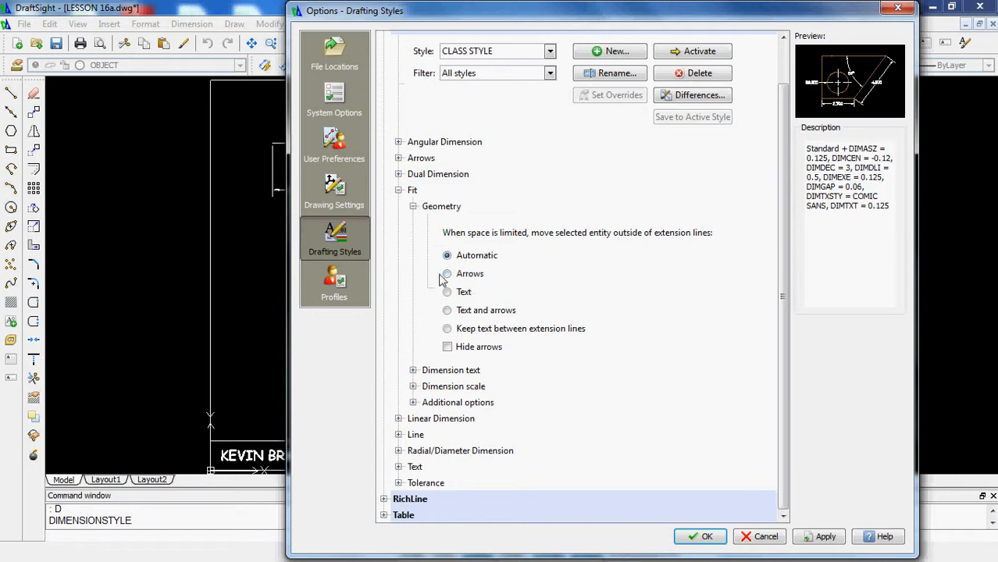
left_click(413, 207)
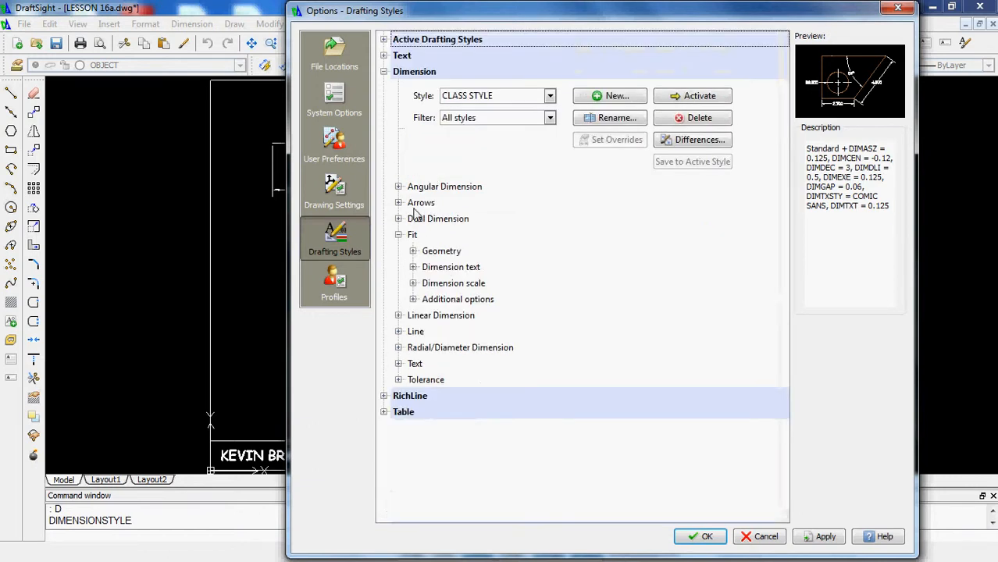
left_click(412, 268)
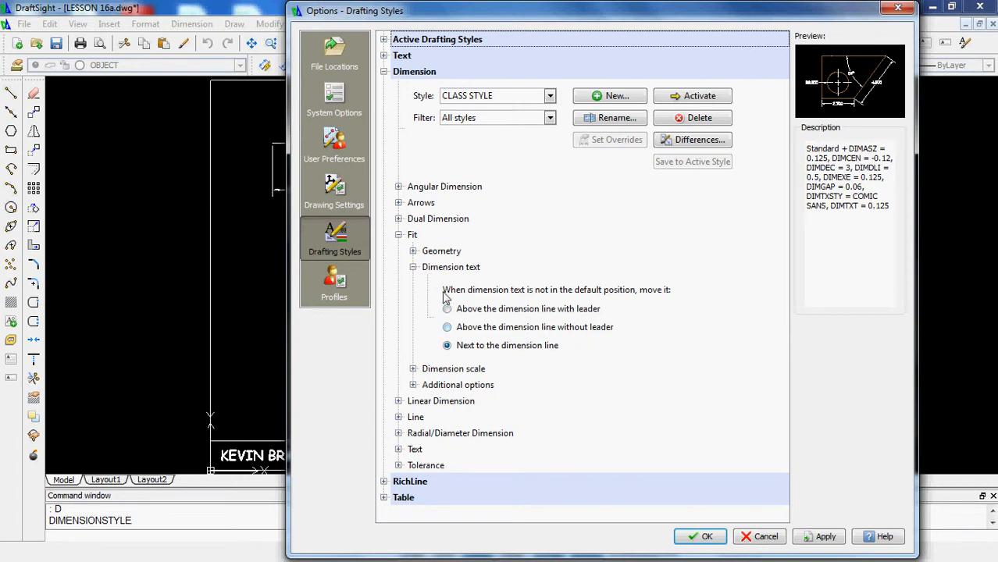
Review the dimension scale options, scale factor versus scaling according to sheet, and the additional fit options of CLASS STYLE
left_click(414, 267)
left_click(413, 283)
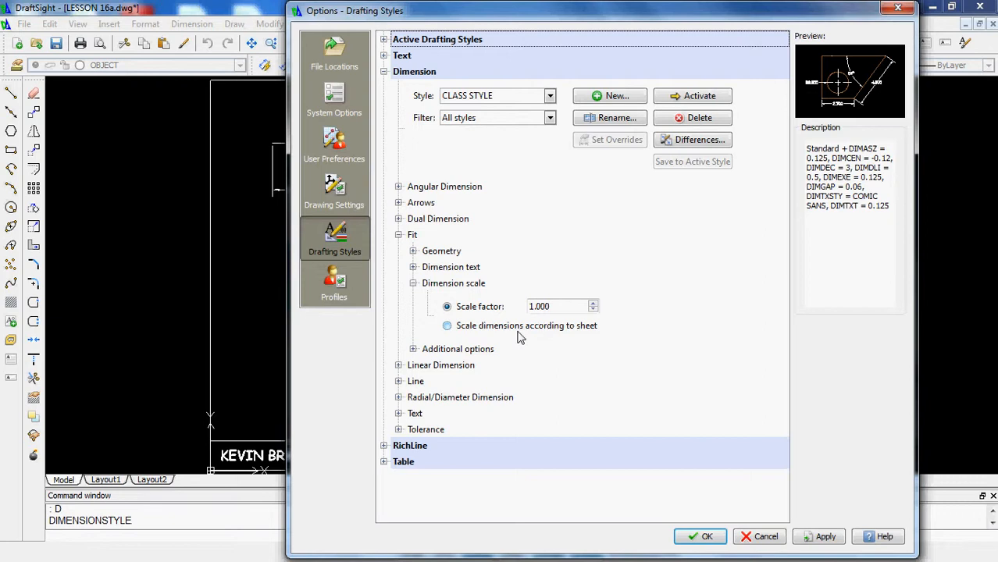
left_click(470, 329)
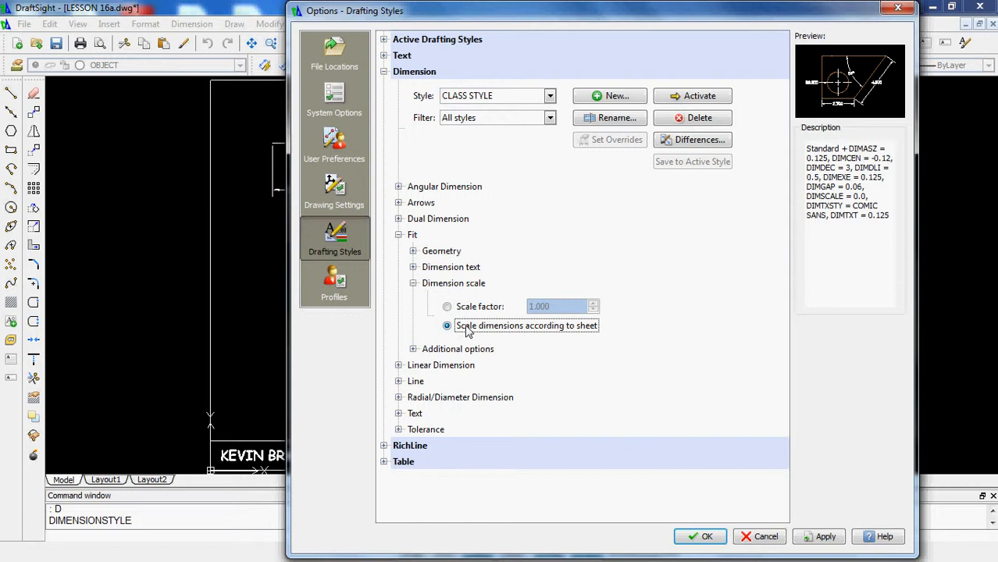
left_click(459, 308)
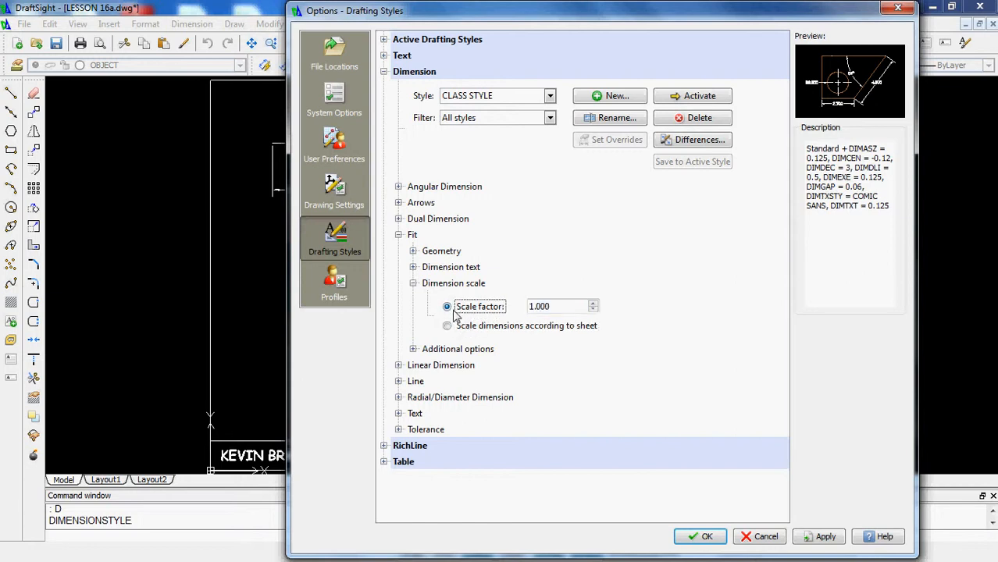
left_click(414, 349)
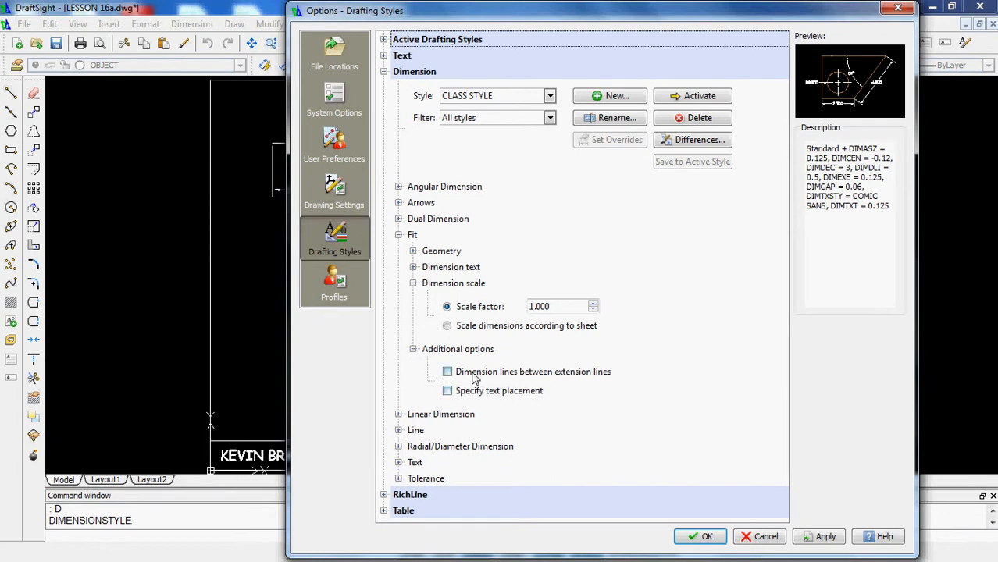
left_click(413, 349)
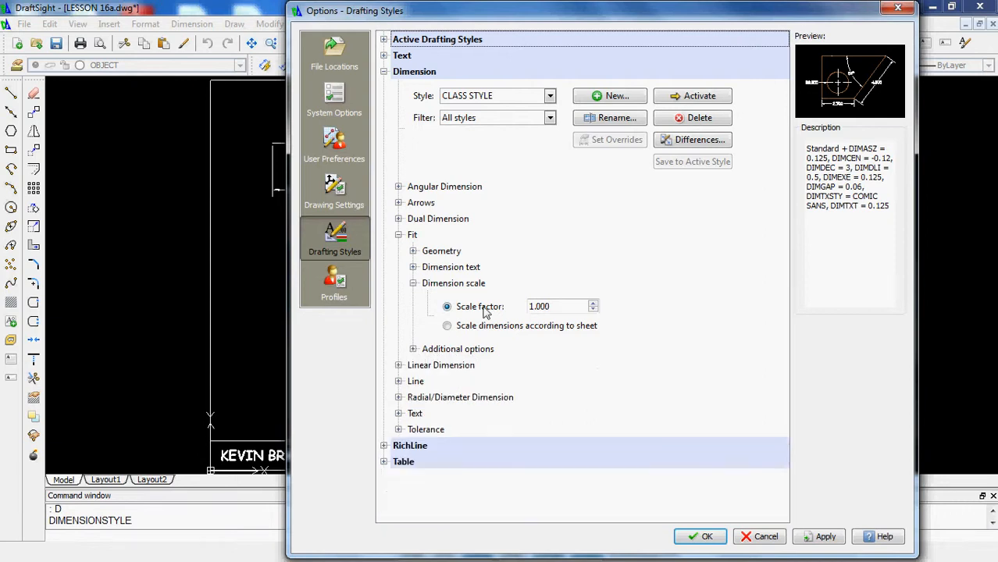
left_click(413, 284)
left_click(399, 235)
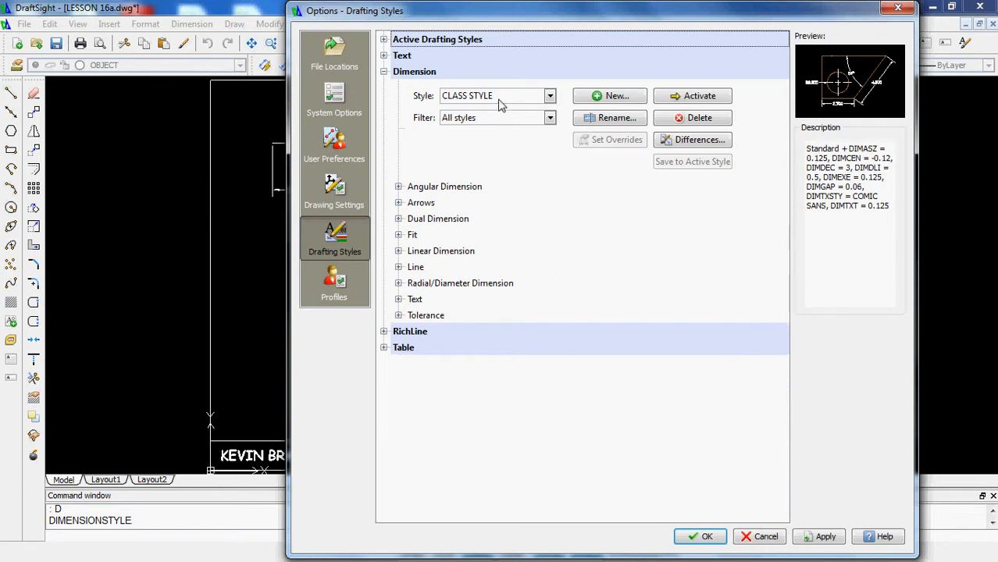
Make CLASS STYLE the active dimension style, apply the drafting style settings and close the options
left_click(548, 103)
left_click(549, 98)
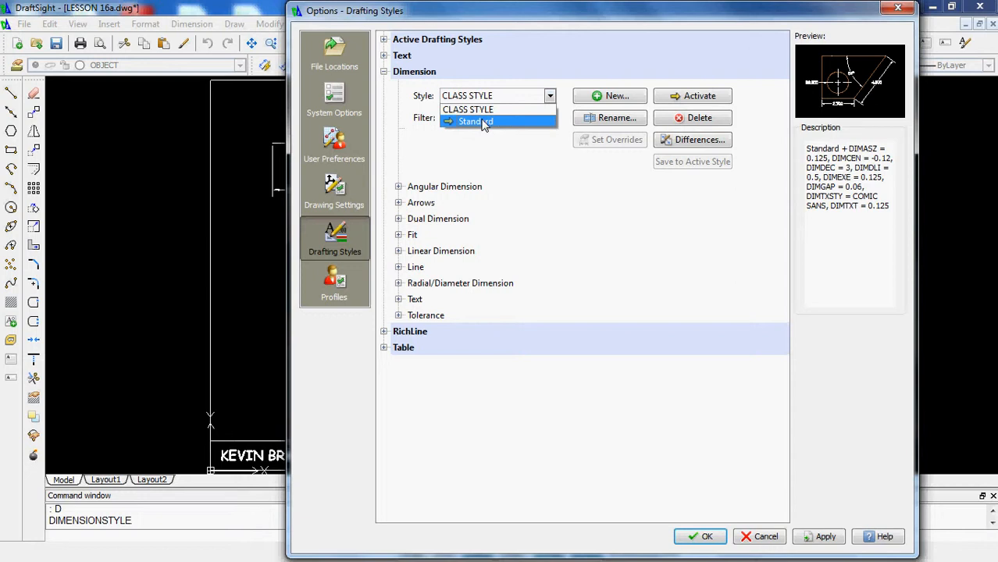
key("Escape")
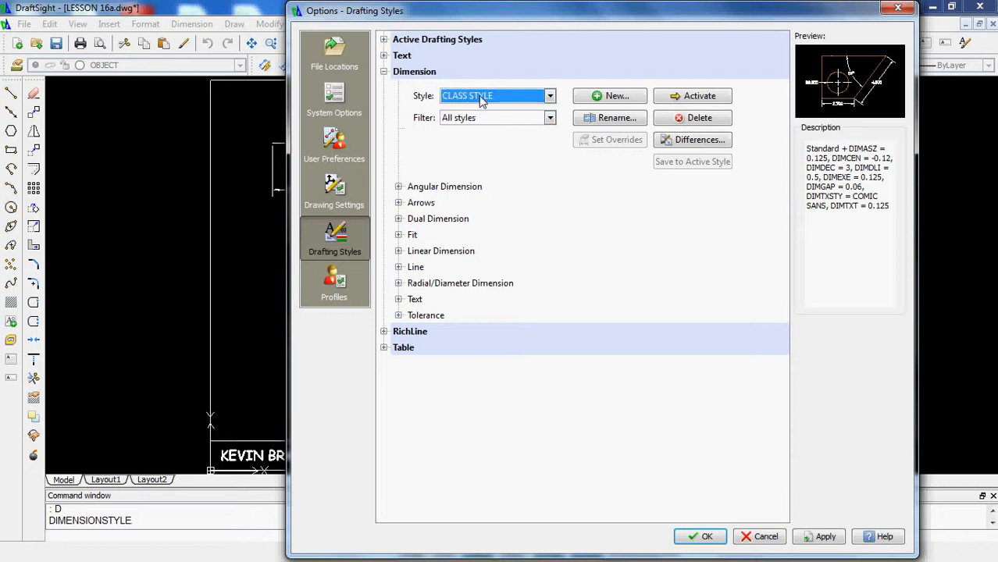
left_click(699, 97)
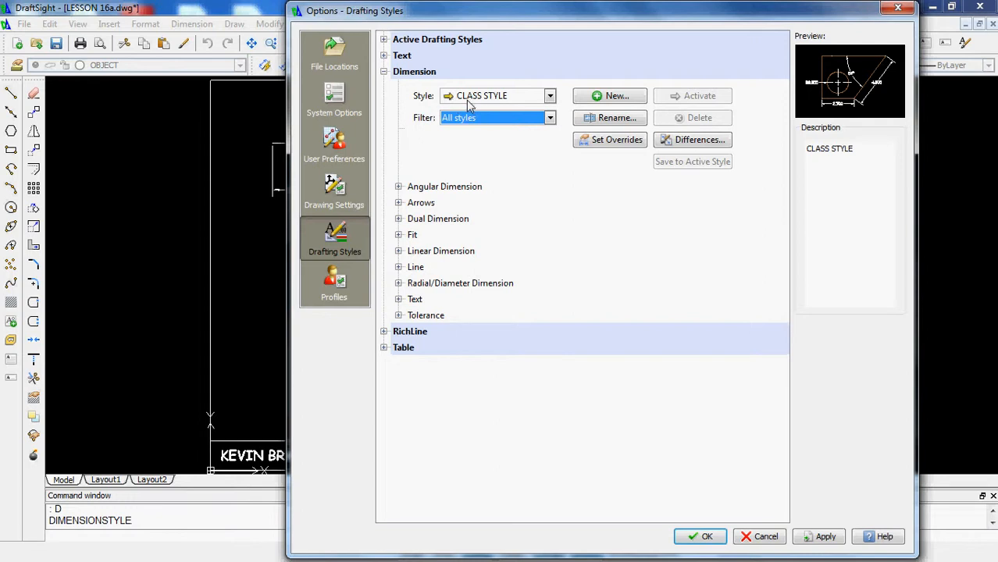
left_click(826, 537)
left_click(705, 537)
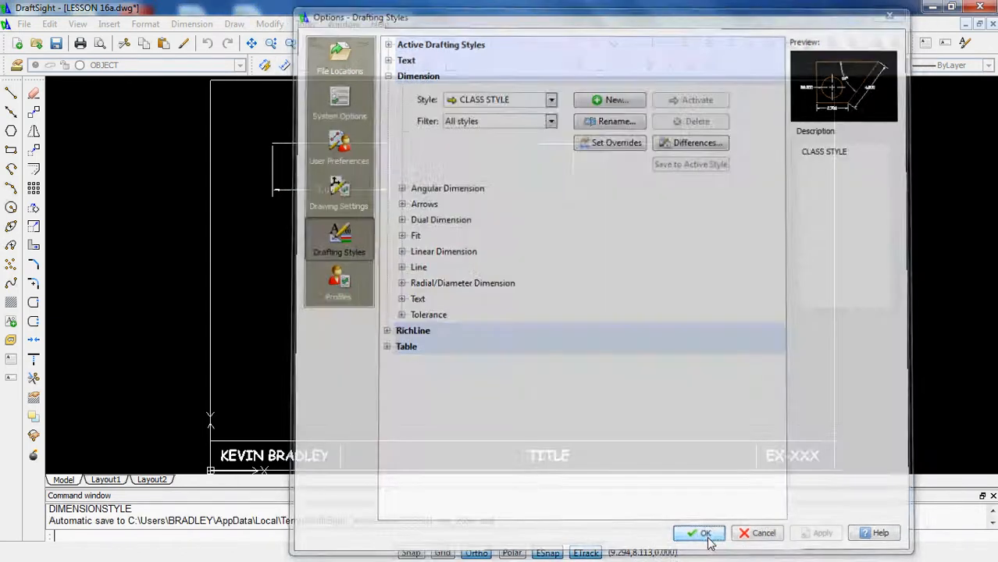
Dimension the undimensioned horizontal line from endpoint to endpoint, placing the dimension line below it, and compare it with the existing dimension
left_click(264, 65)
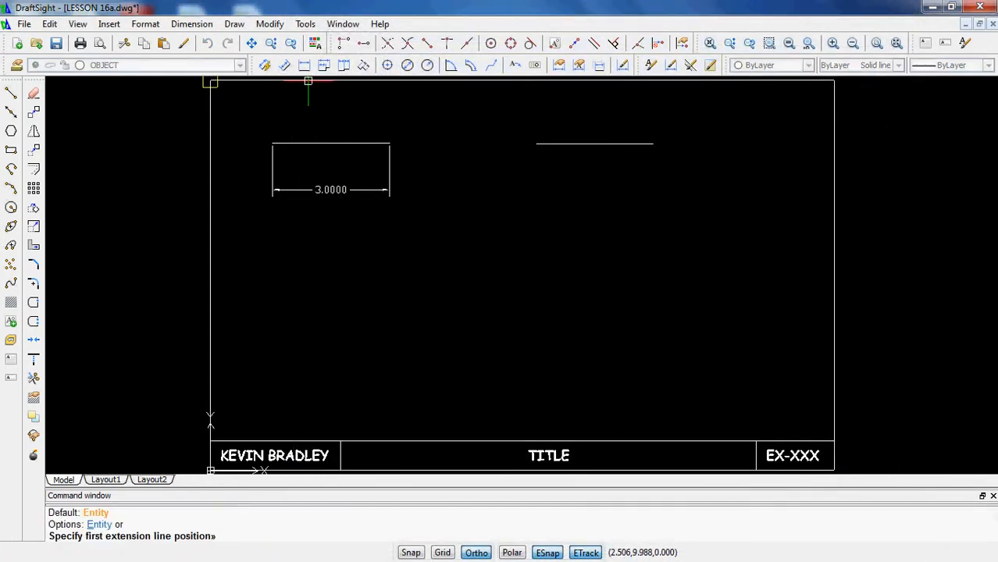
left_click(536, 143)
left_click(650, 143)
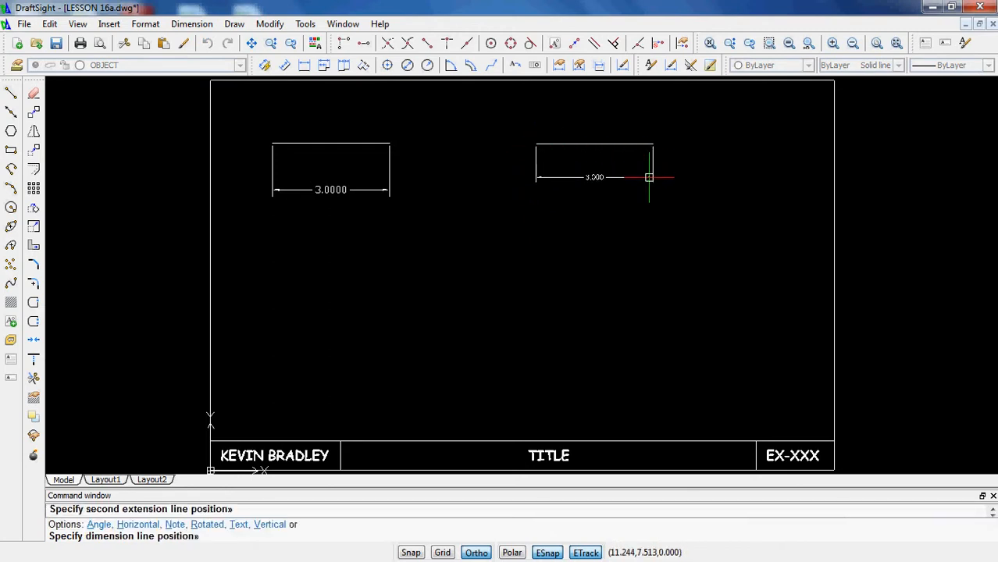
left_click(651, 182)
scroll(586, 215, "up", 3)
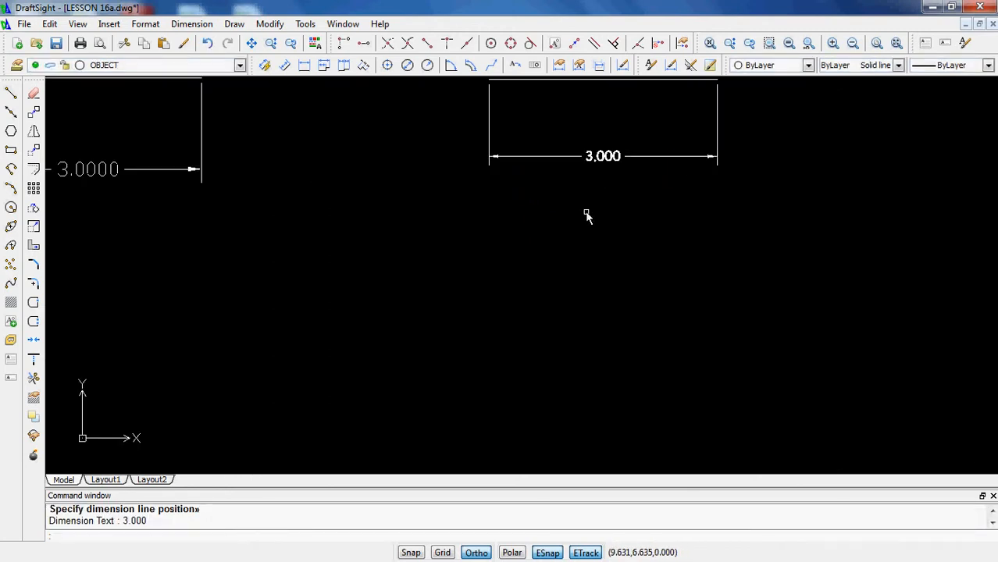
middle_click_drag(586, 216, 713, 286)
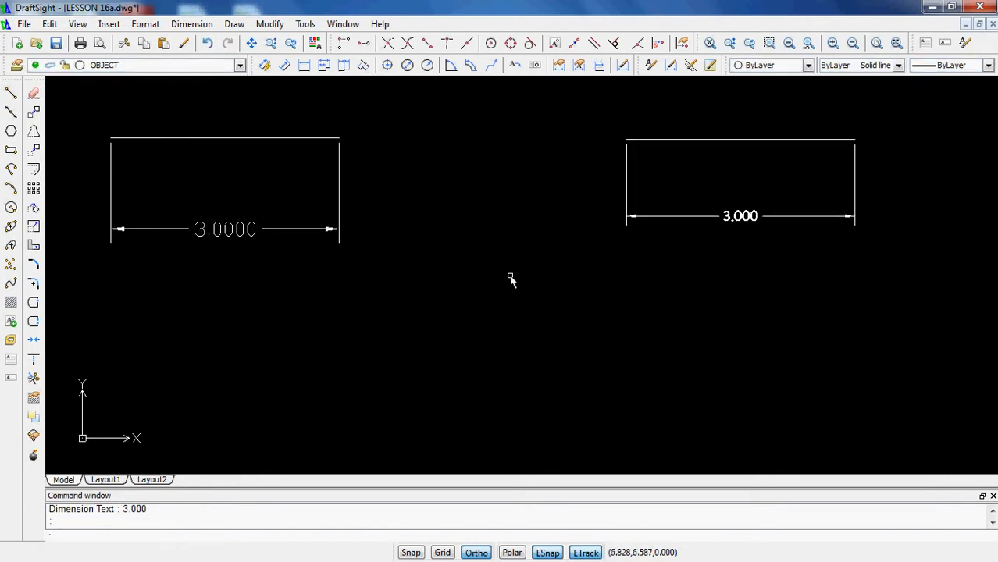